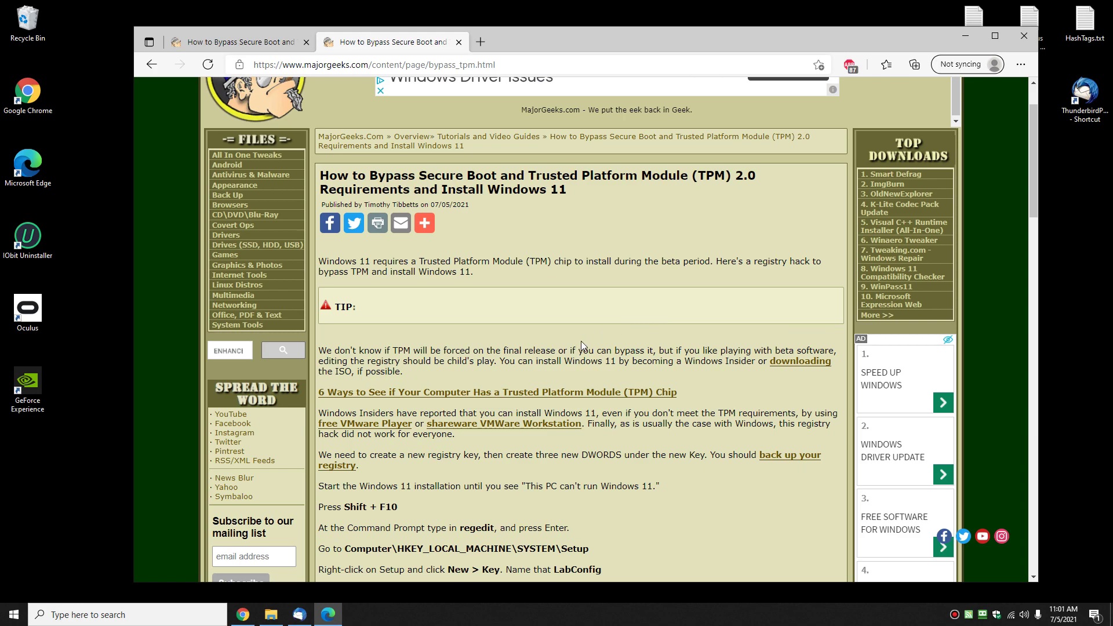
# - Scroll the MajorGeeks TPM bypass guide to its regedit steps, briefly highlighting the 'This PC can't run Windows 11' message, then open Start
pyautogui.scroll(-1, 581, 341)
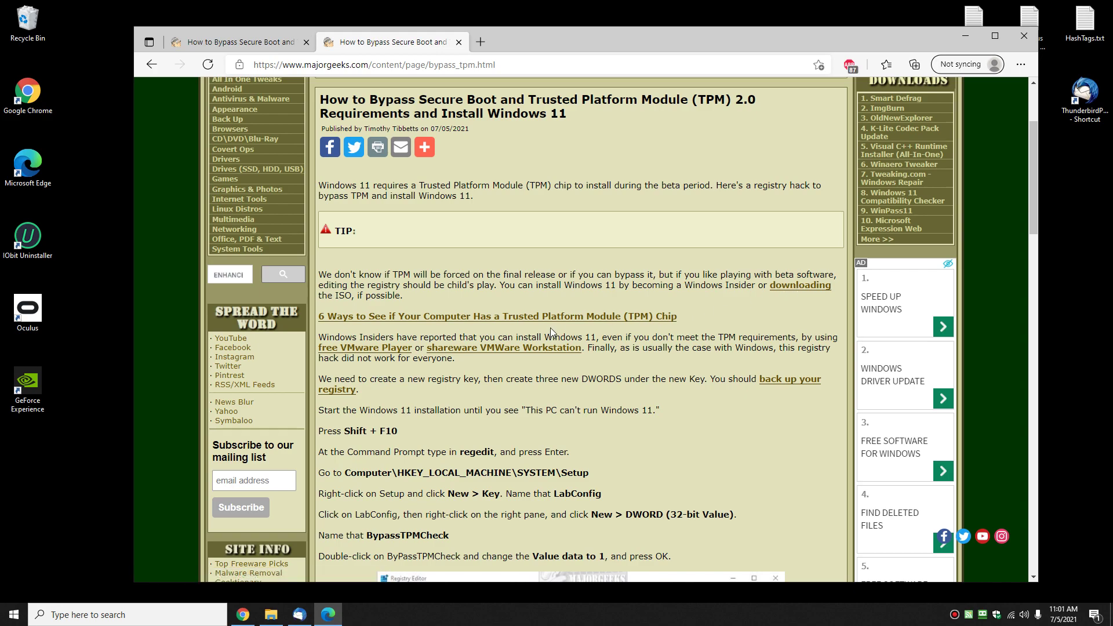
pyautogui.scroll(-1, 628, 325)
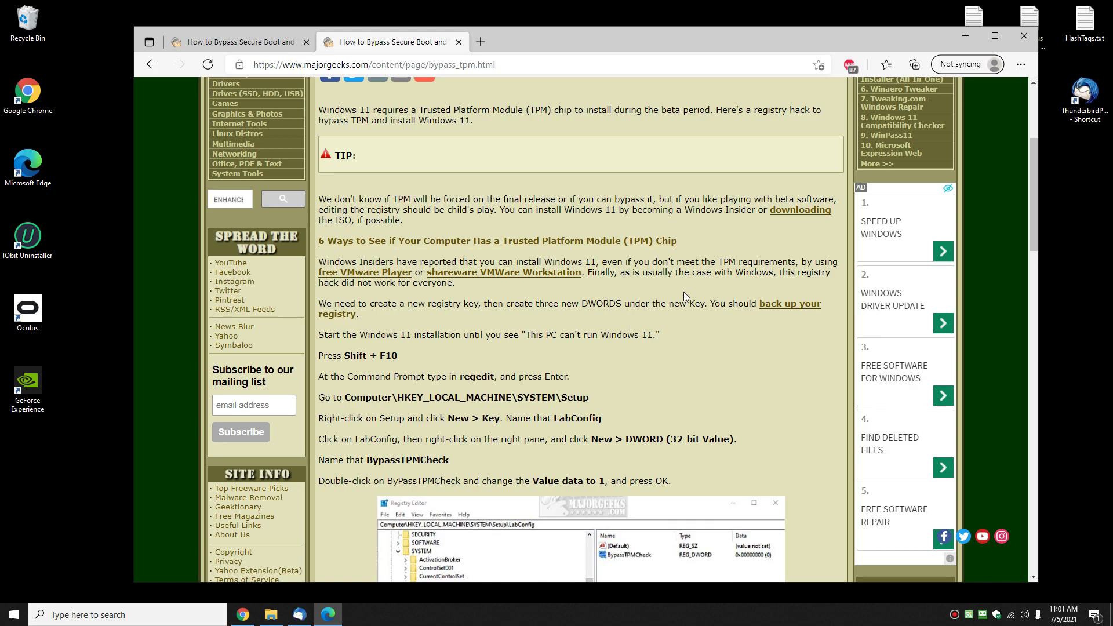
pyautogui.scroll(-1, 684, 291)
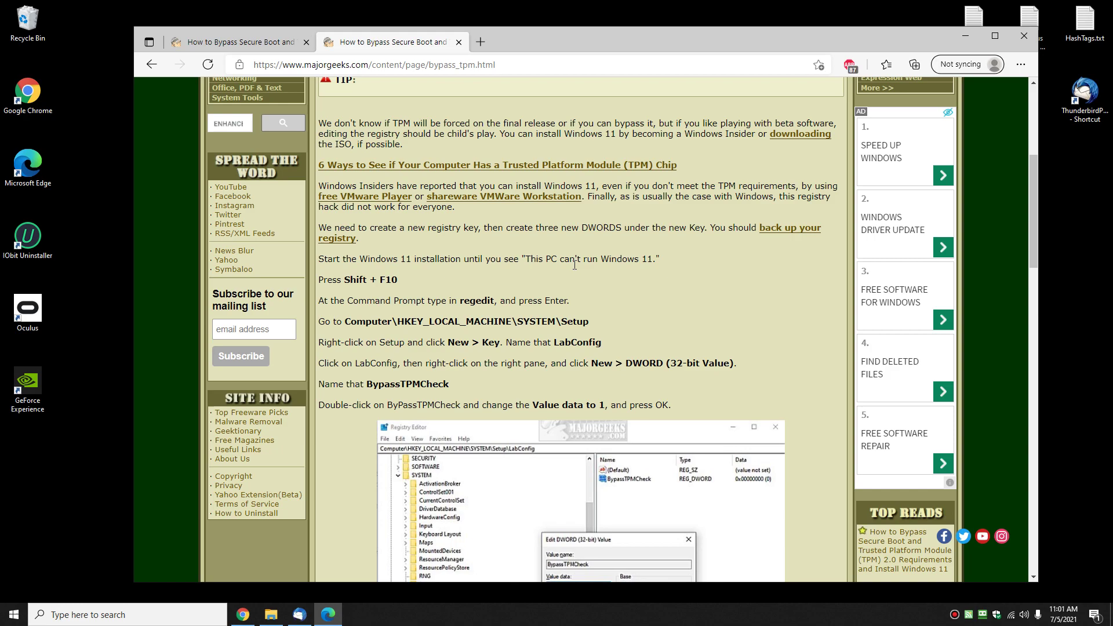
pyautogui.moveTo(528, 259); pyautogui.dragTo(654, 262)
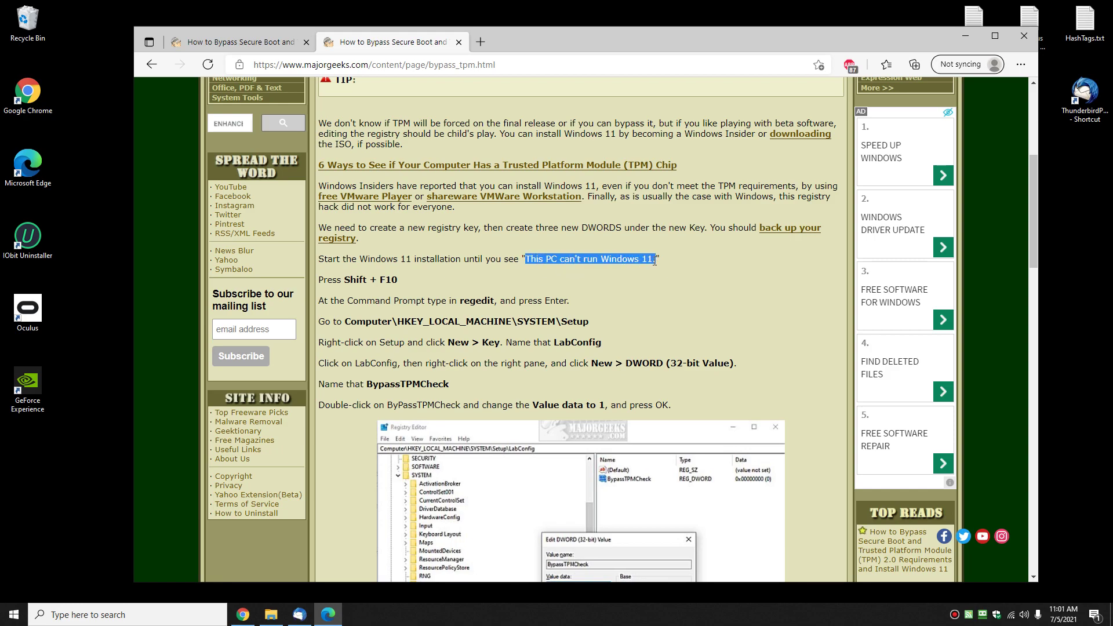
pyautogui.click(610, 262)
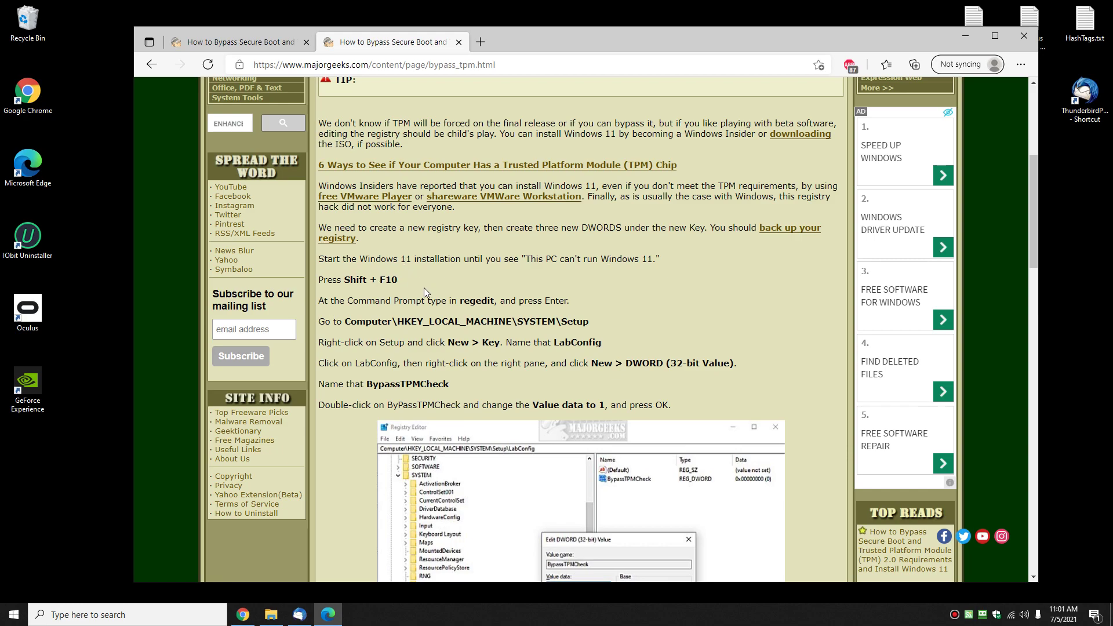
pyautogui.press('super')
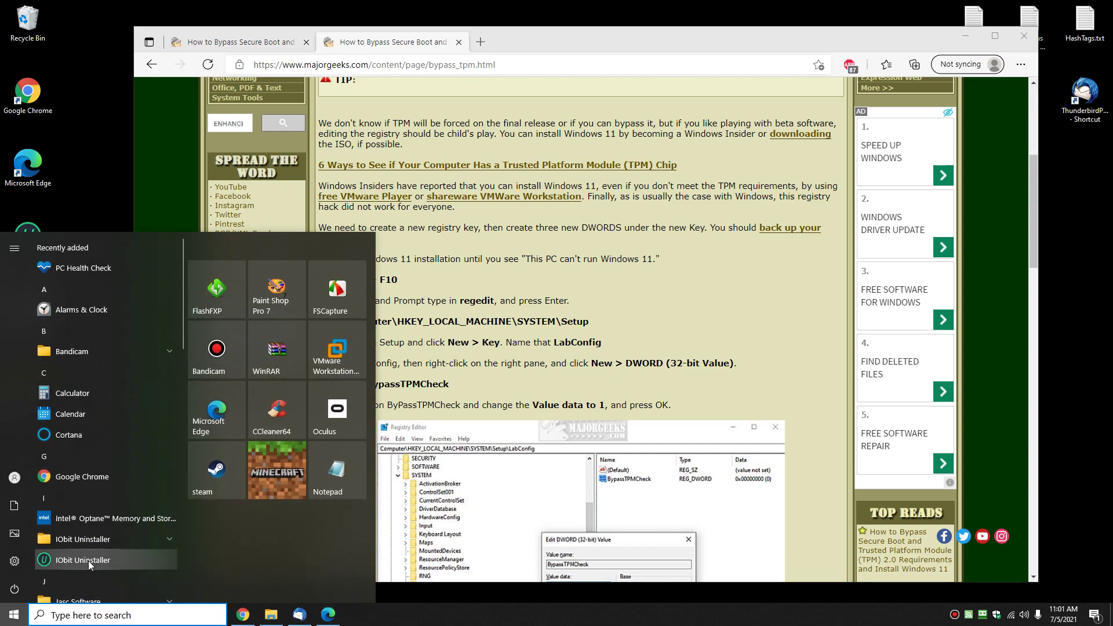
# - Search 'cmd' and open Command Prompt, shrinking and centring its window
pyautogui.click(110, 619)
pyautogui.write('cmd')
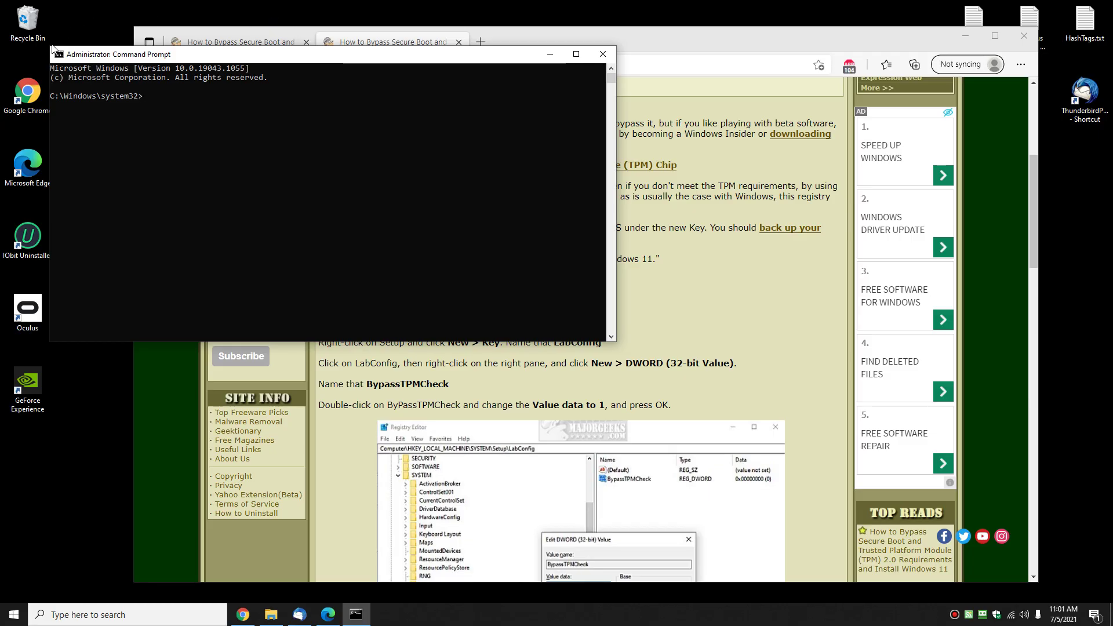
pyautogui.moveTo(46, 45); pyautogui.dragTo(130, 46)
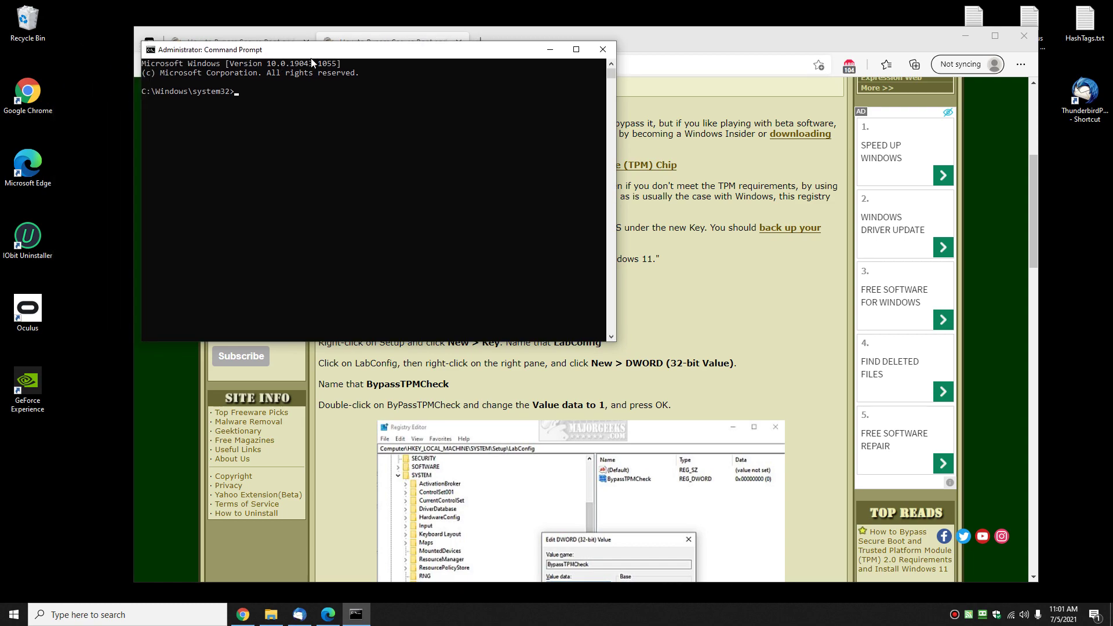
pyautogui.moveTo(318, 56); pyautogui.dragTo(544, 163)
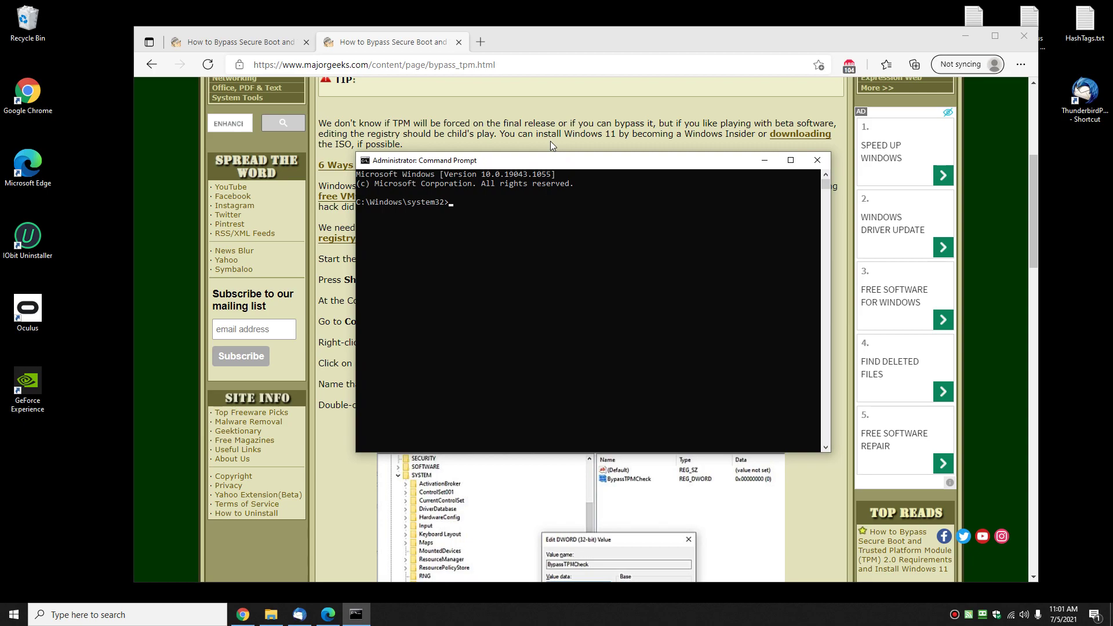
# - Check the tutorial again, then run regedit from the administrator Command Prompt
pyautogui.click(548, 132)
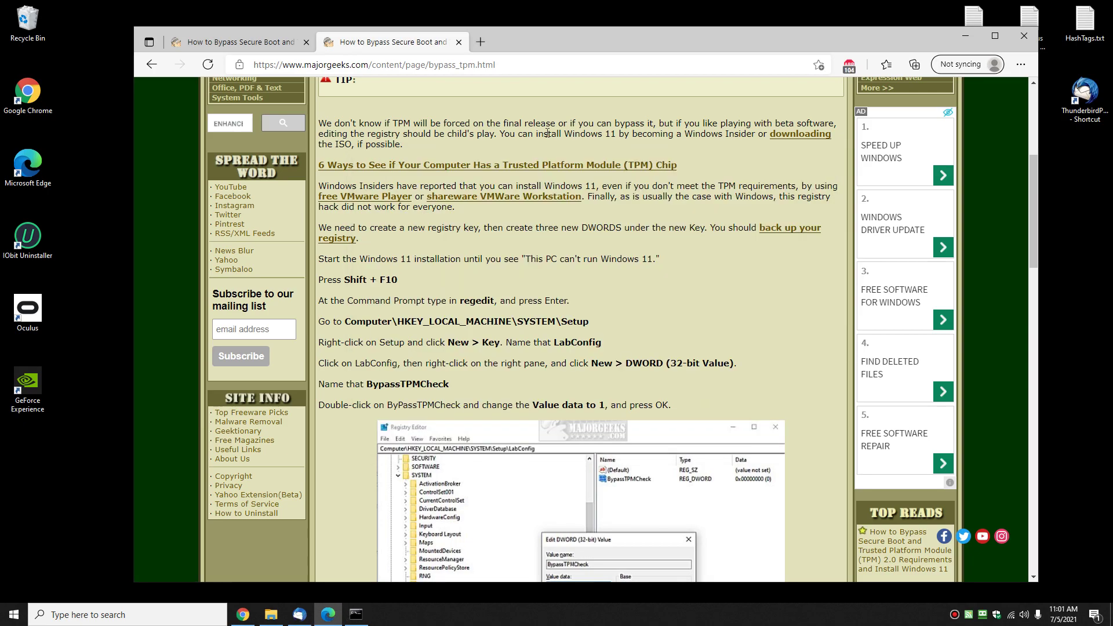
pyautogui.scroll(-2, 547, 132)
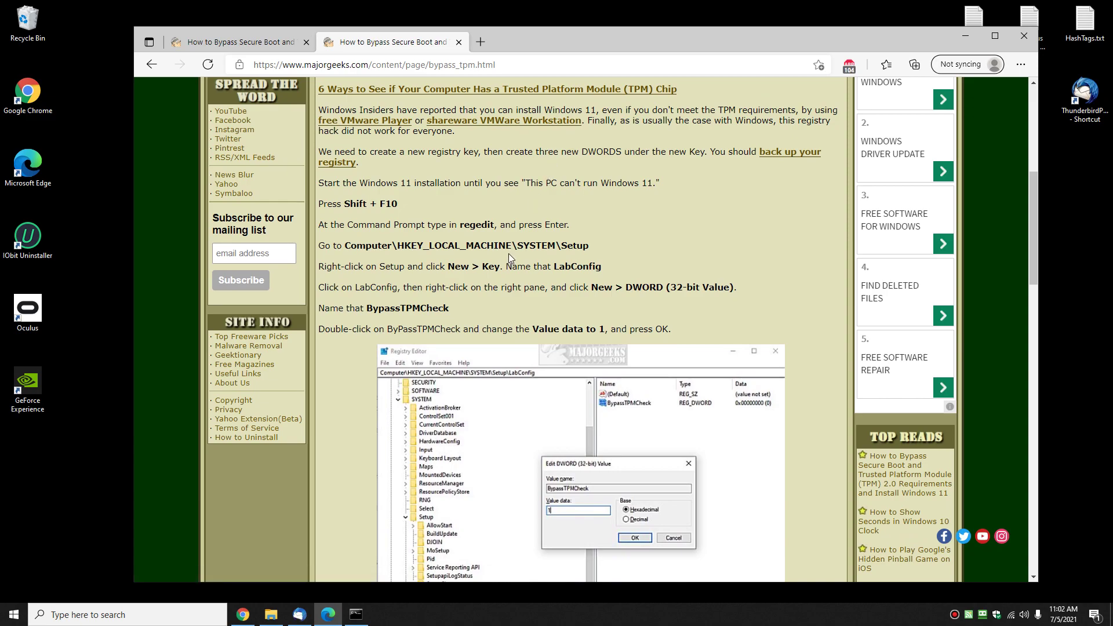
pyautogui.scroll(-2, 509, 253)
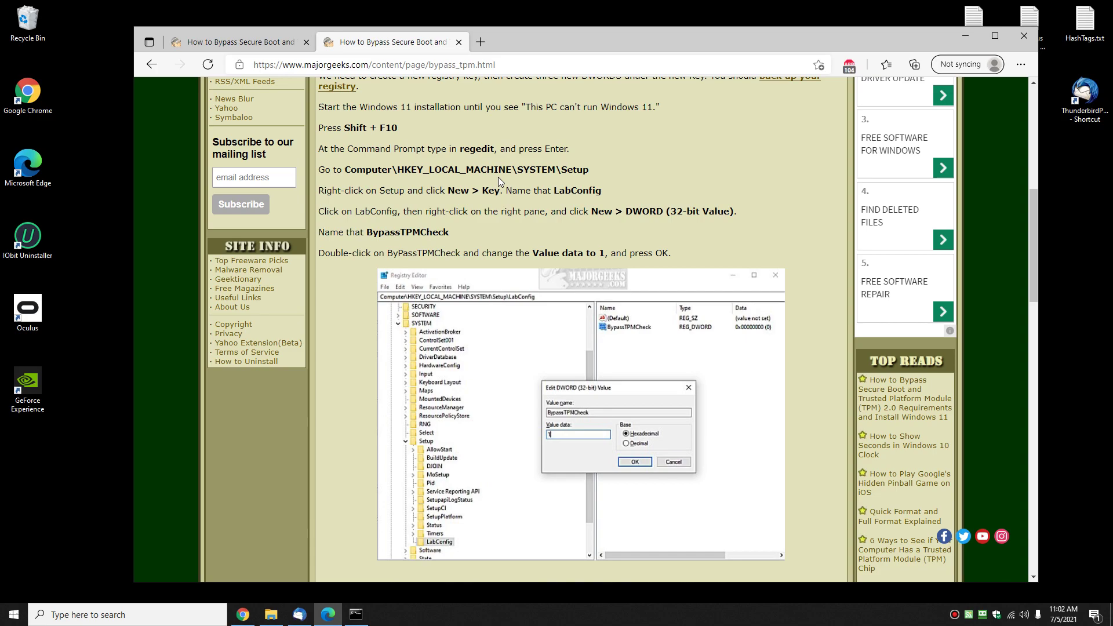
pyautogui.click(356, 614)
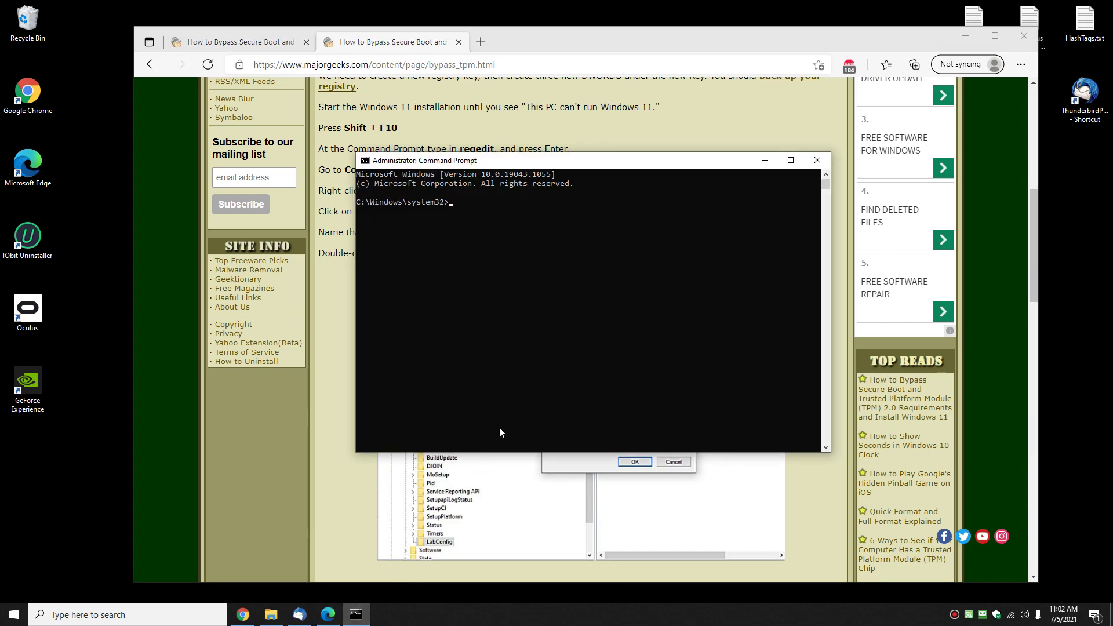
pyautogui.write('regedit')
pyautogui.press('Return')
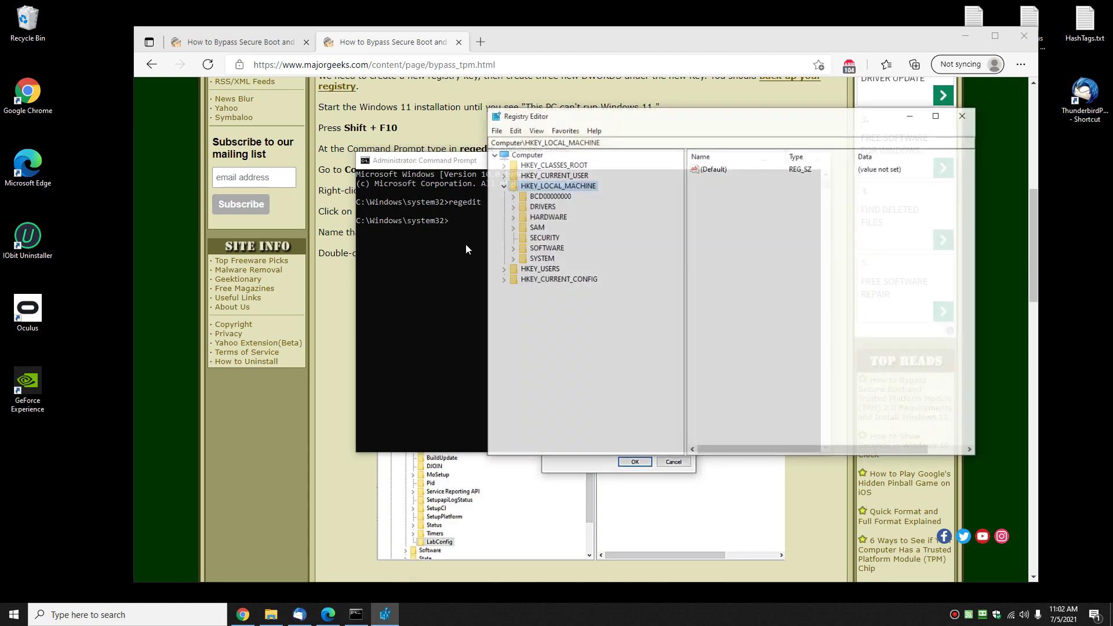
# - Close Command Prompt and move Registry Editor to the lower left
pyautogui.click(443, 176)
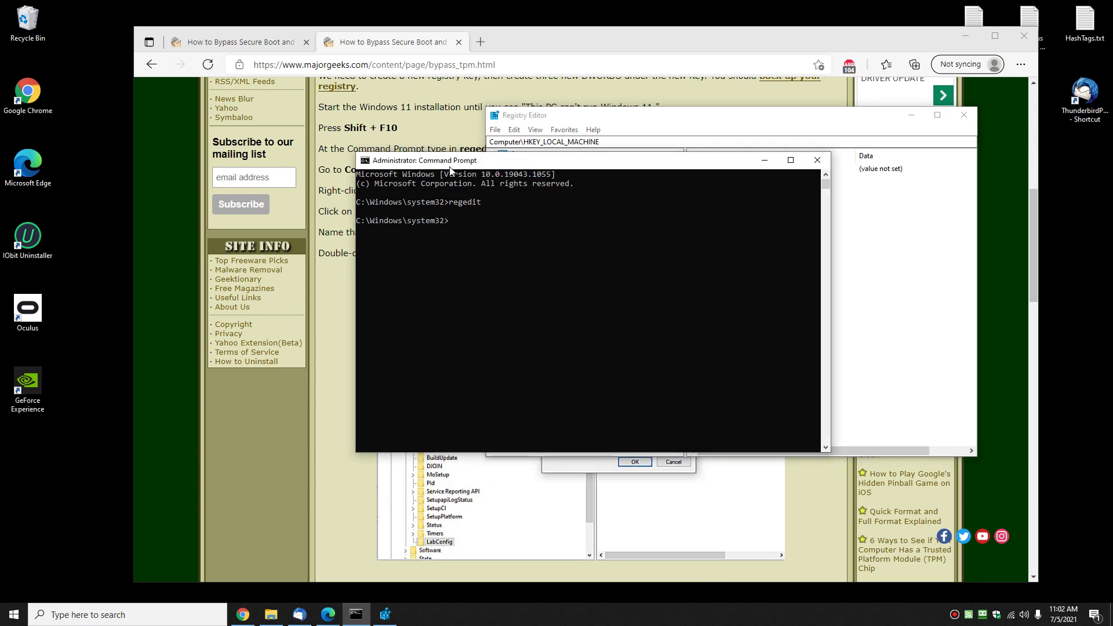
pyautogui.click(838, 161)
pyautogui.moveTo(619, 114); pyautogui.dragTo(465, 194)
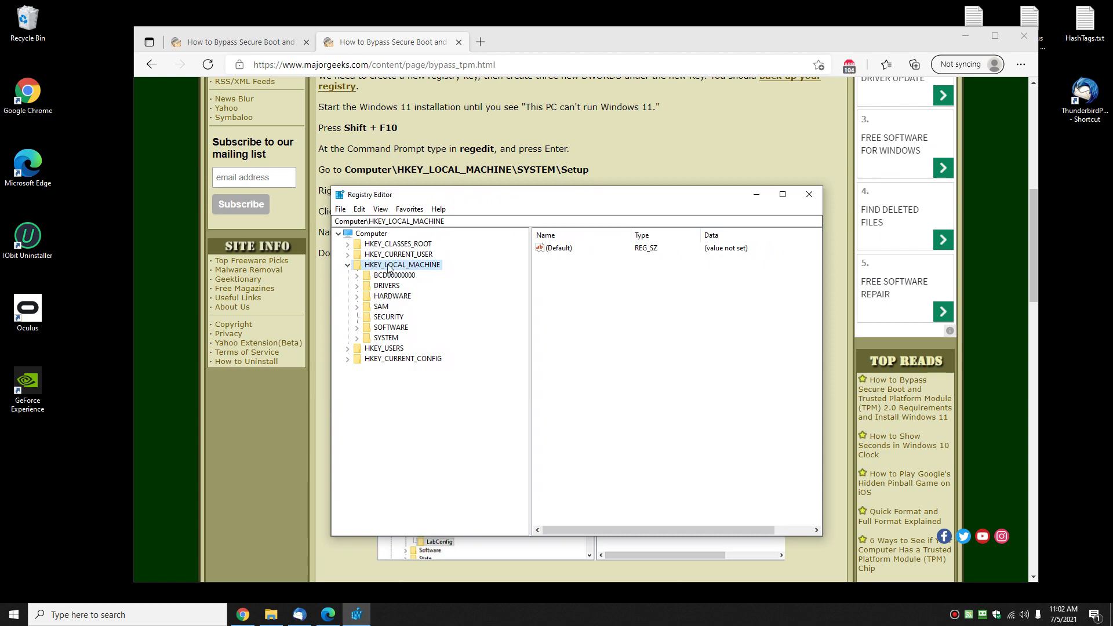
# - Expand HKEY_LOCAL_MACHINE\SYSTEM\Setup, then select 'LabConfig' in the tutorial
pyautogui.click(357, 337)
pyautogui.scroll(-1, 365, 339)
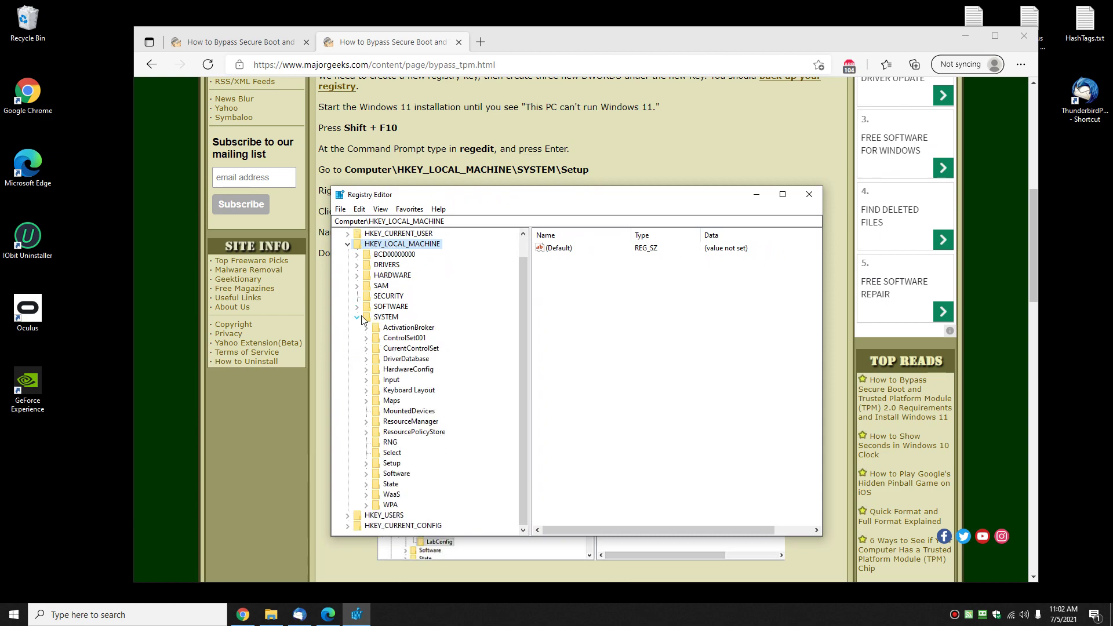
pyautogui.click(397, 465)
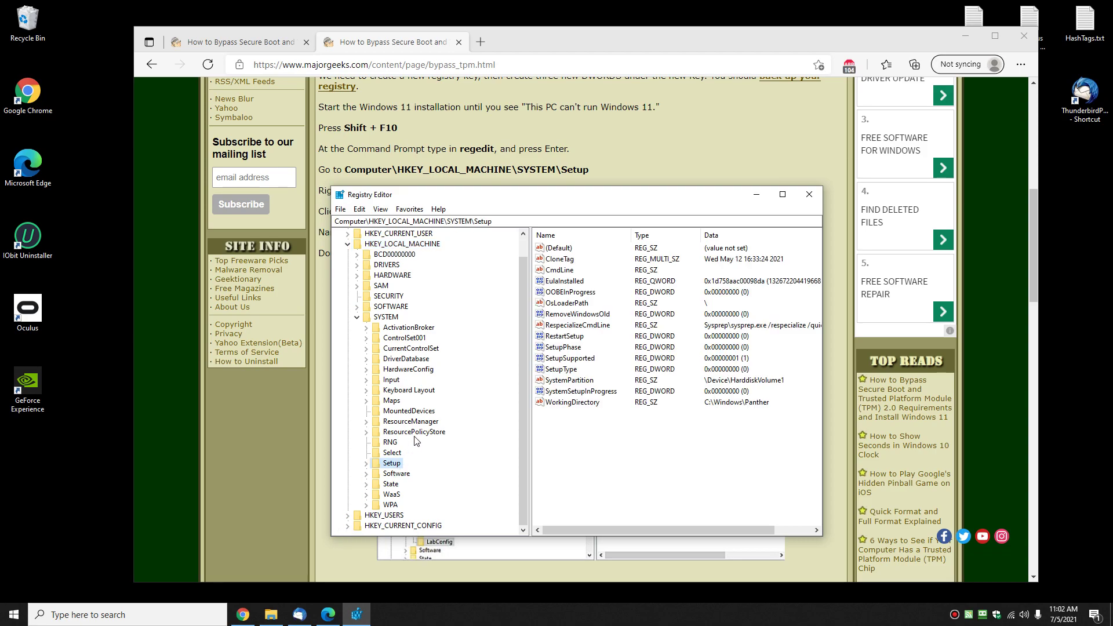
pyautogui.click(366, 464)
pyautogui.scroll(-2, 441, 429)
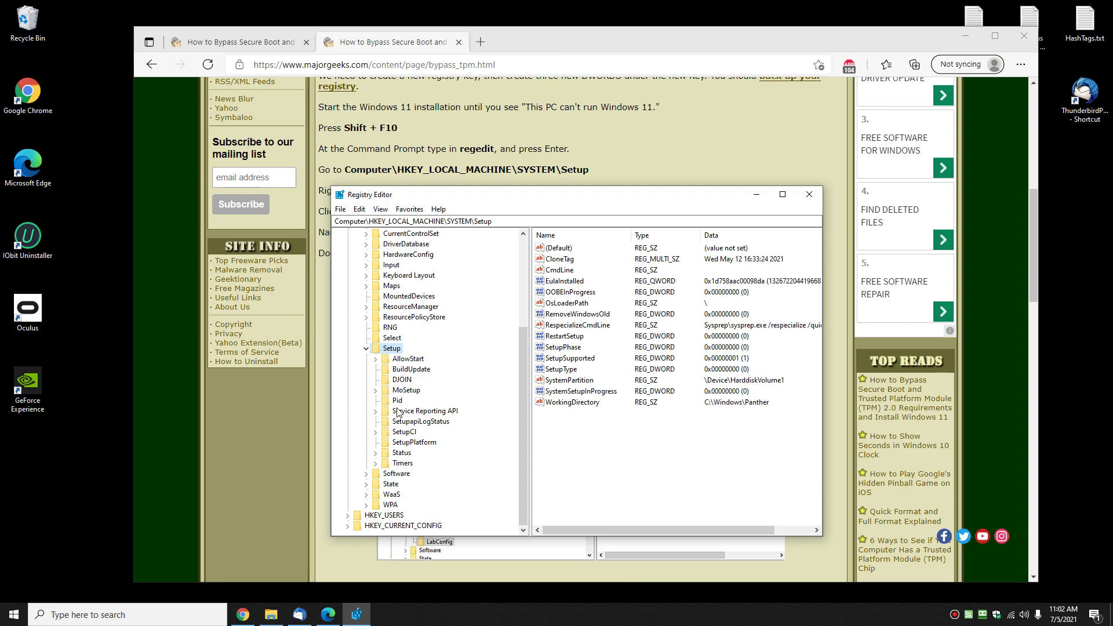
pyautogui.click(595, 173)
pyautogui.moveTo(554, 192); pyautogui.dragTo(603, 191)
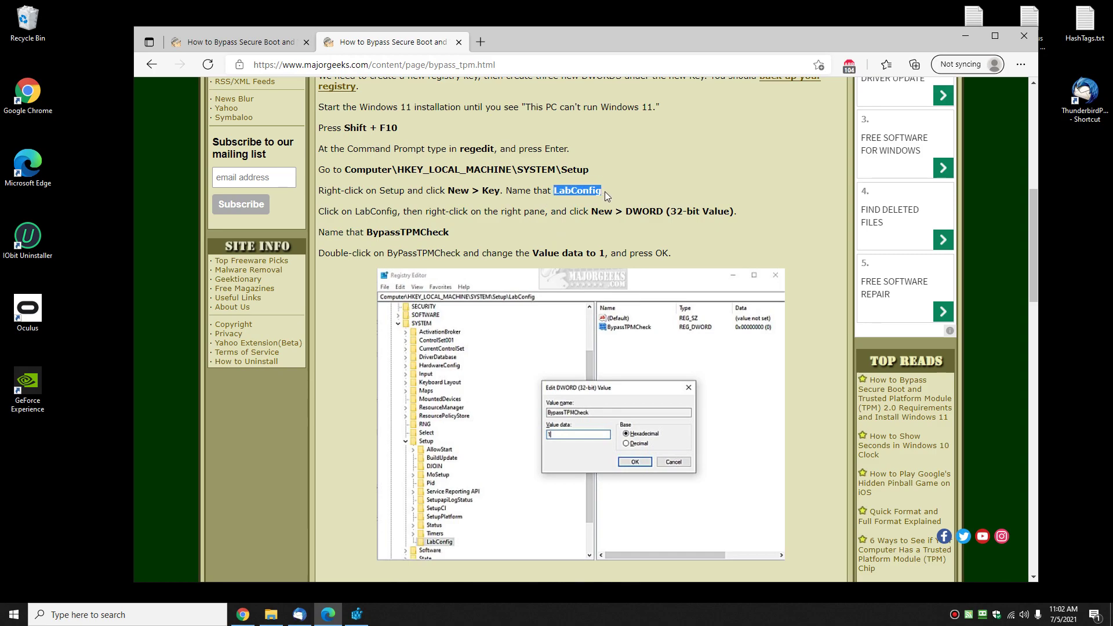
# - Copy 'LabConfig' from the tutorial and paste it as the name of a new key under Setup
pyautogui.rightClick(603, 192)
pyautogui.click(631, 205)
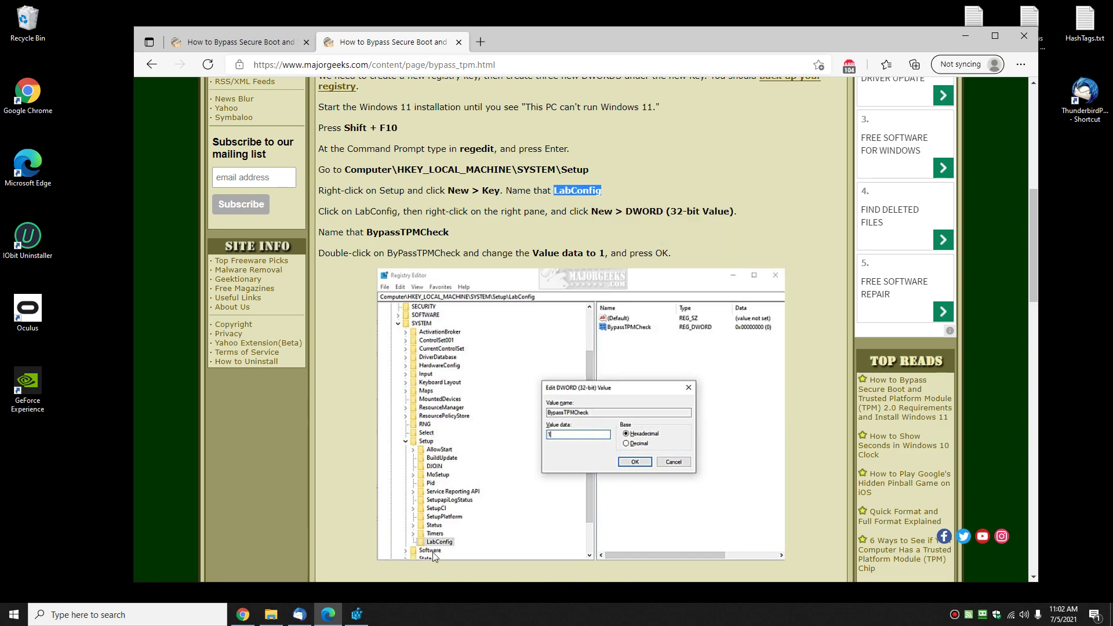
pyautogui.click(357, 615)
pyautogui.rightClick(398, 348)
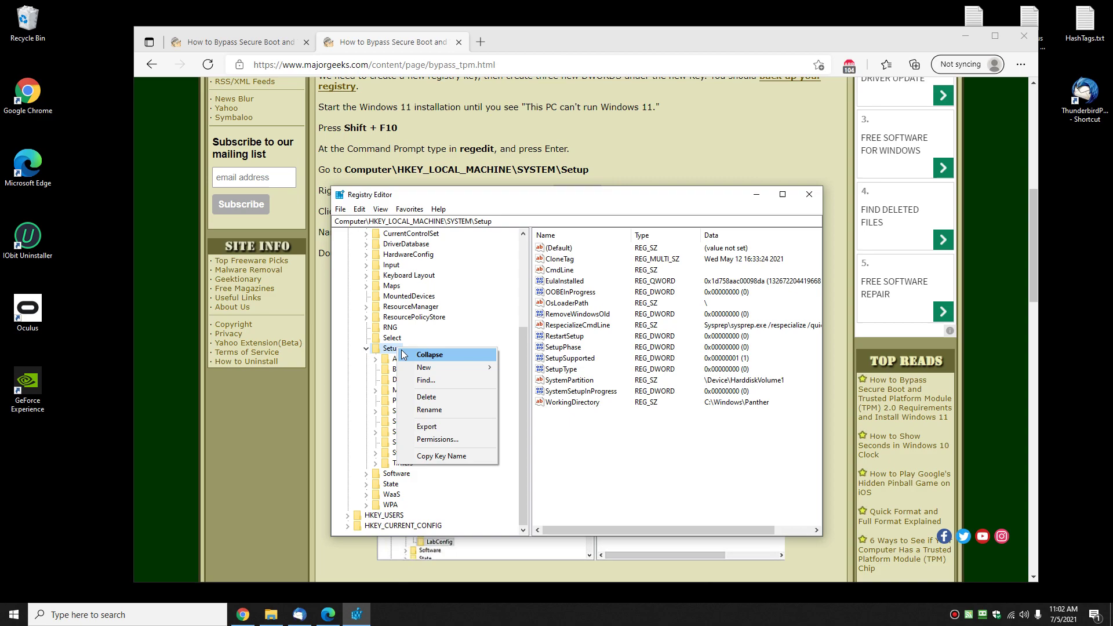
pyautogui.moveTo(406, 370)
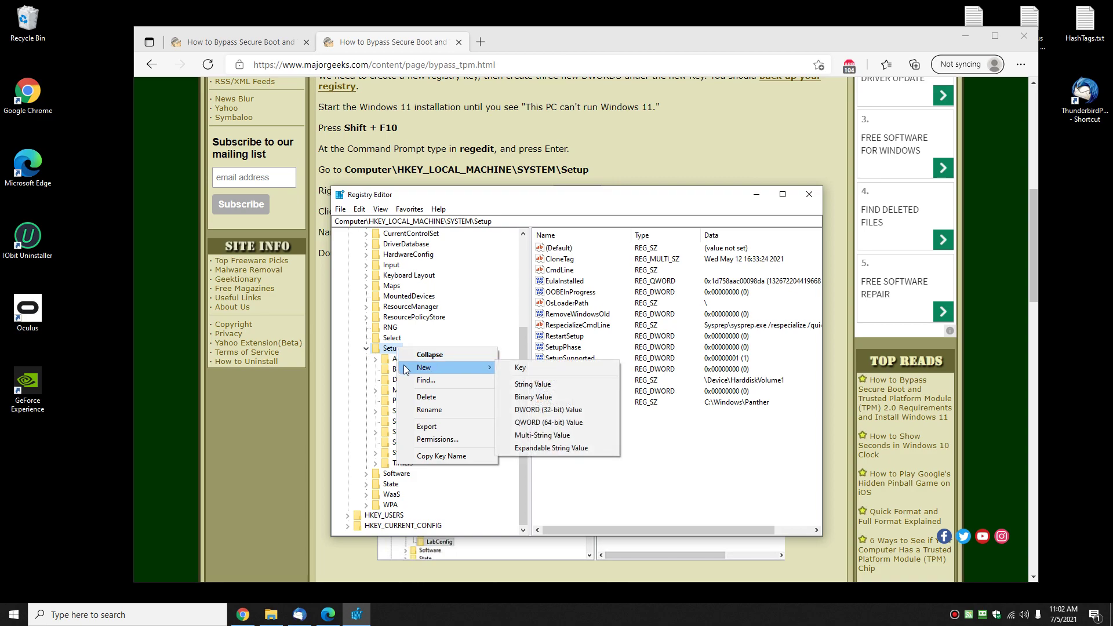
pyautogui.click(538, 370)
pyautogui.hotkey('ctrl', 'v')
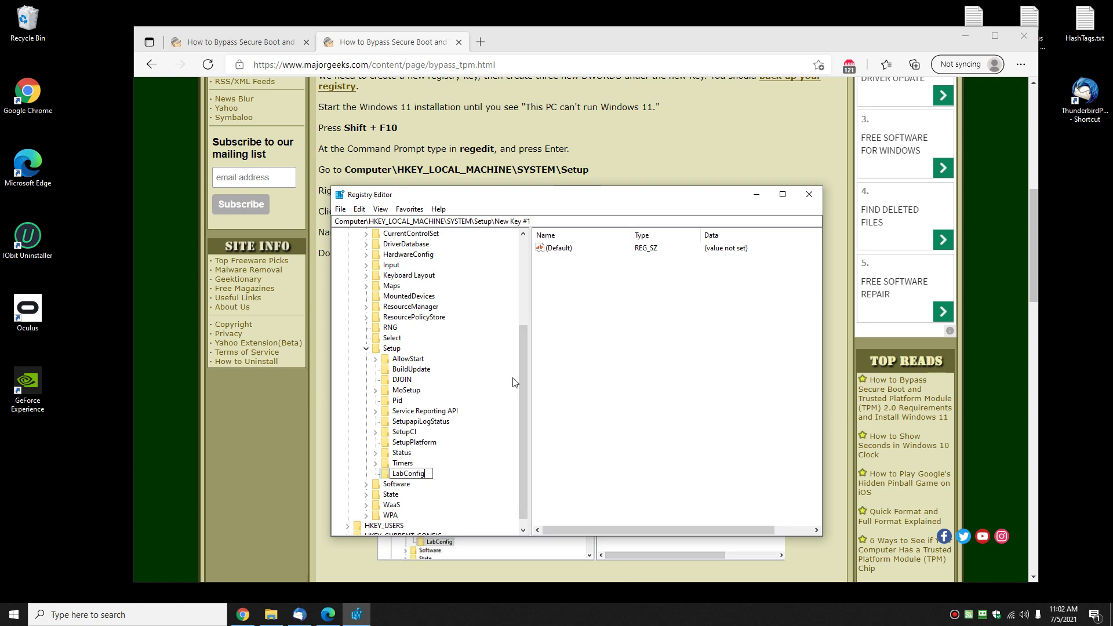
pyautogui.press('Return')
pyautogui.click(628, 166)
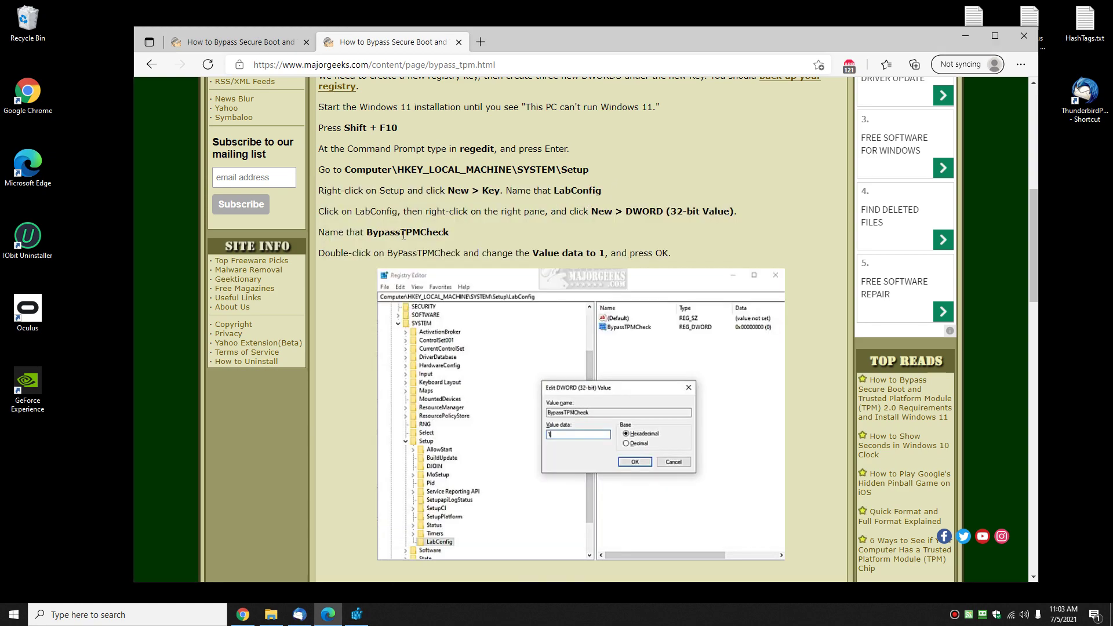
# - Copy 'BypassTPMCheck' from the article and create a DWORD (32-bit) value with that name in LabConfig
pyautogui.moveTo(367, 232); pyautogui.dragTo(457, 238)
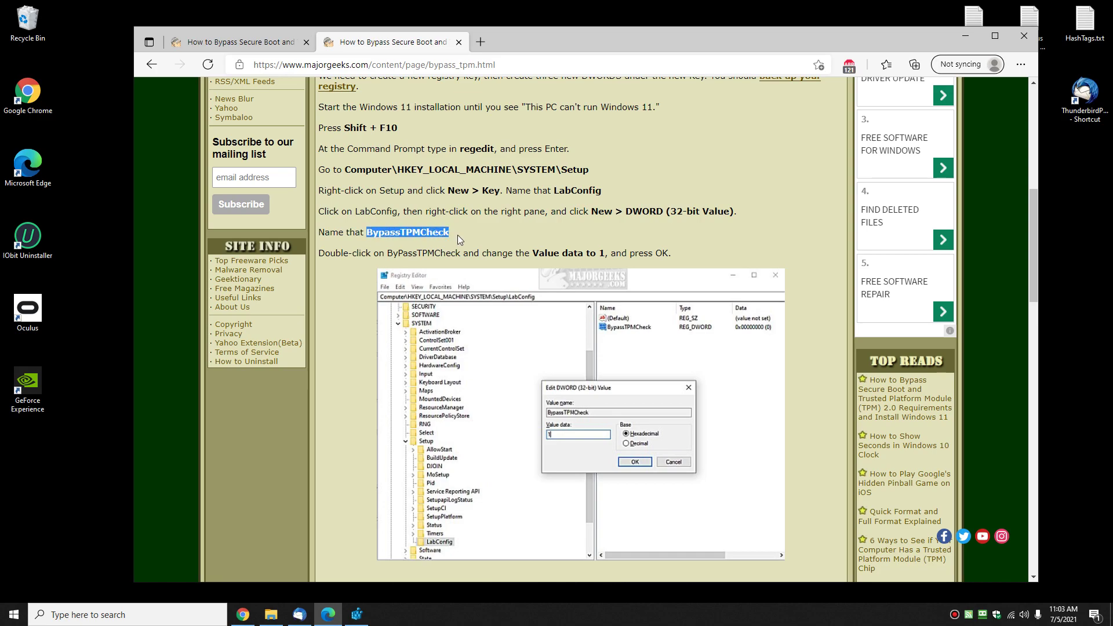
pyautogui.rightClick(444, 234)
pyautogui.click(461, 243)
pyautogui.click(356, 615)
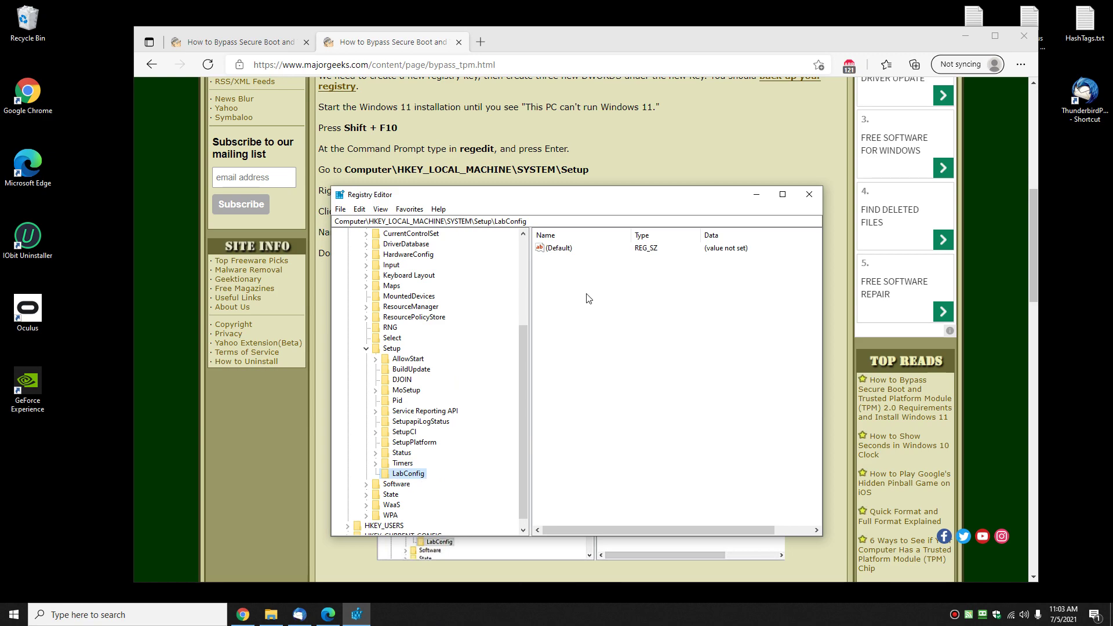
pyautogui.click(566, 283)
pyautogui.rightClick(566, 282)
pyautogui.moveTo(586, 287)
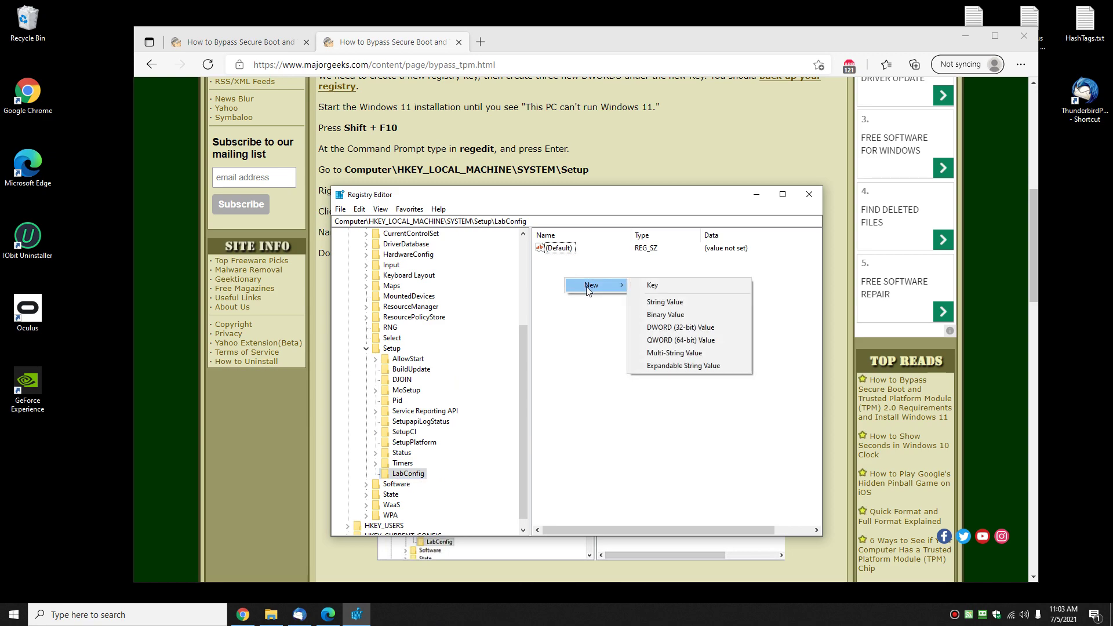
pyautogui.click(697, 328)
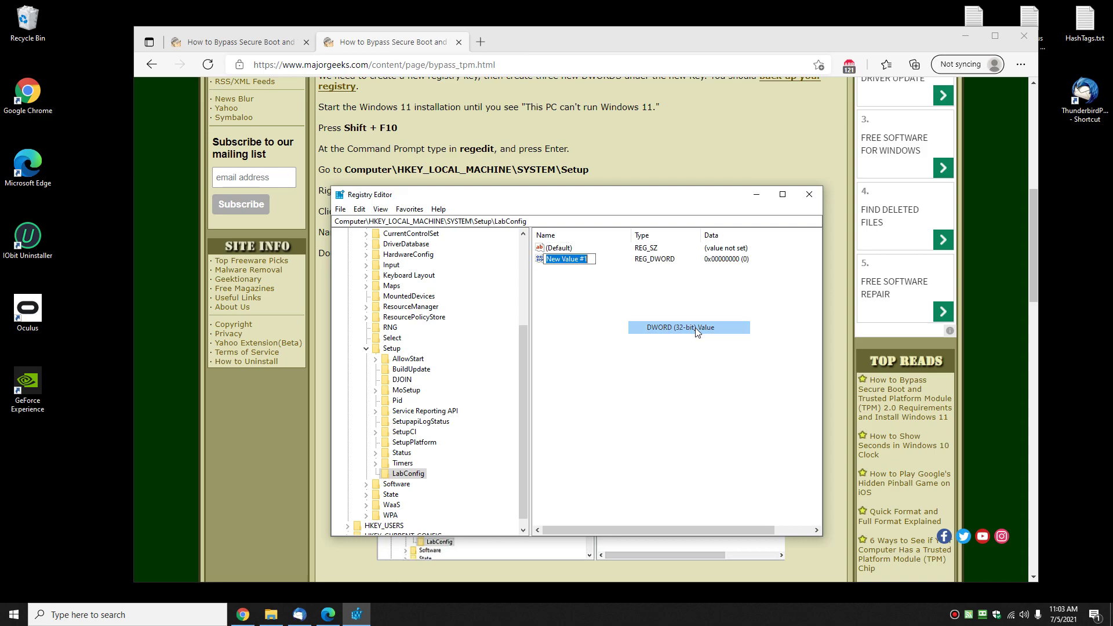
pyautogui.hotkey('ctrl', 'v')
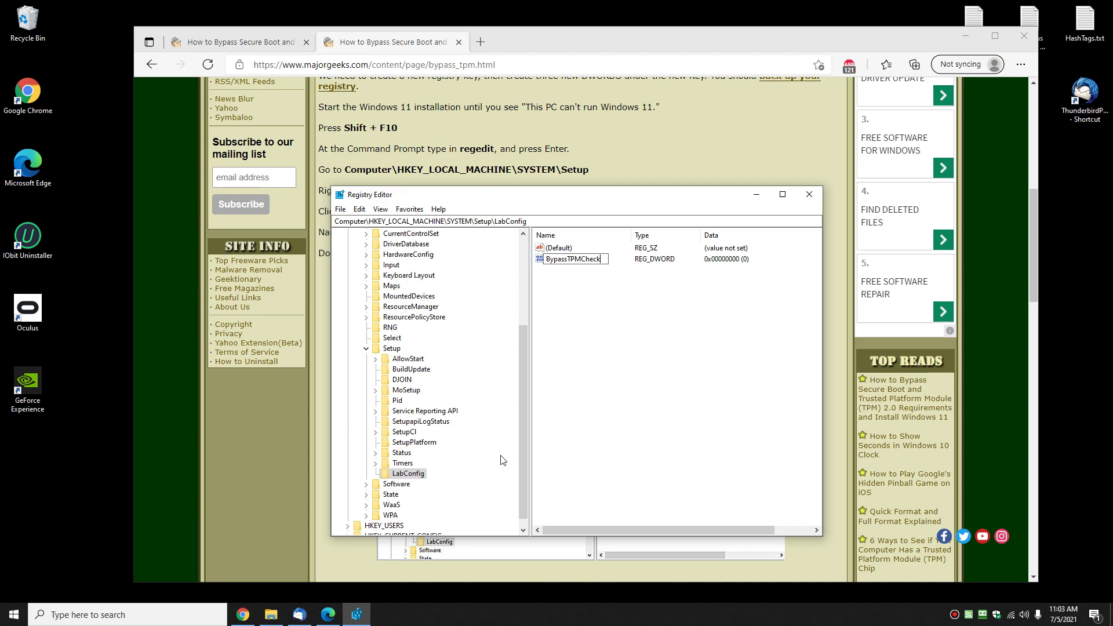
pyautogui.press('Return')
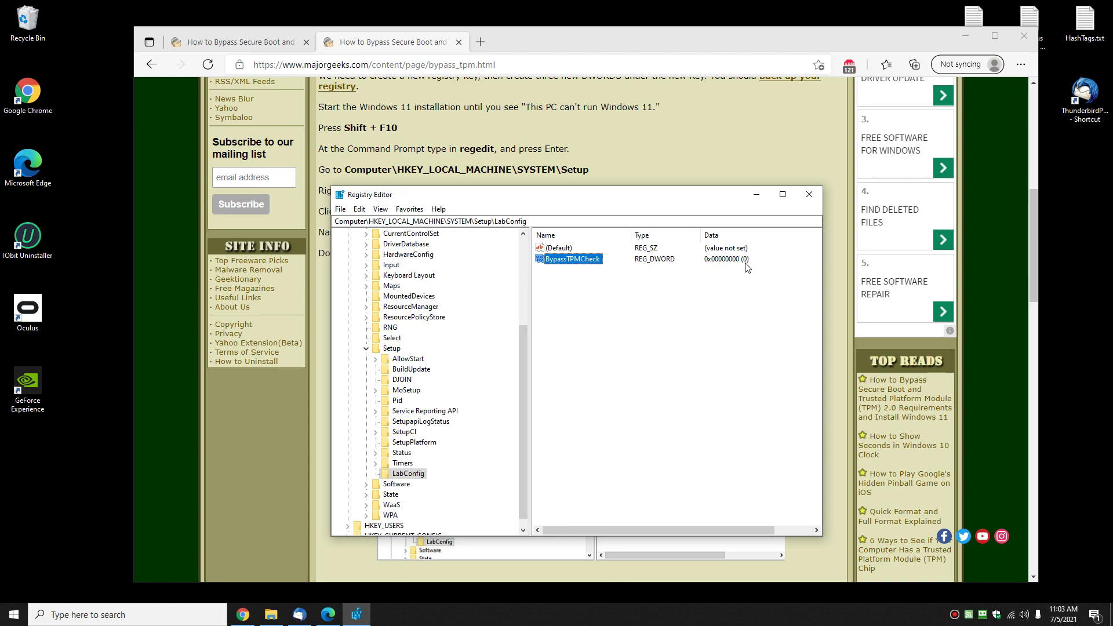
# - Set BypassTPMCheck's value data to 1
pyautogui.doubleClick(592, 265)
pyautogui.write('1')
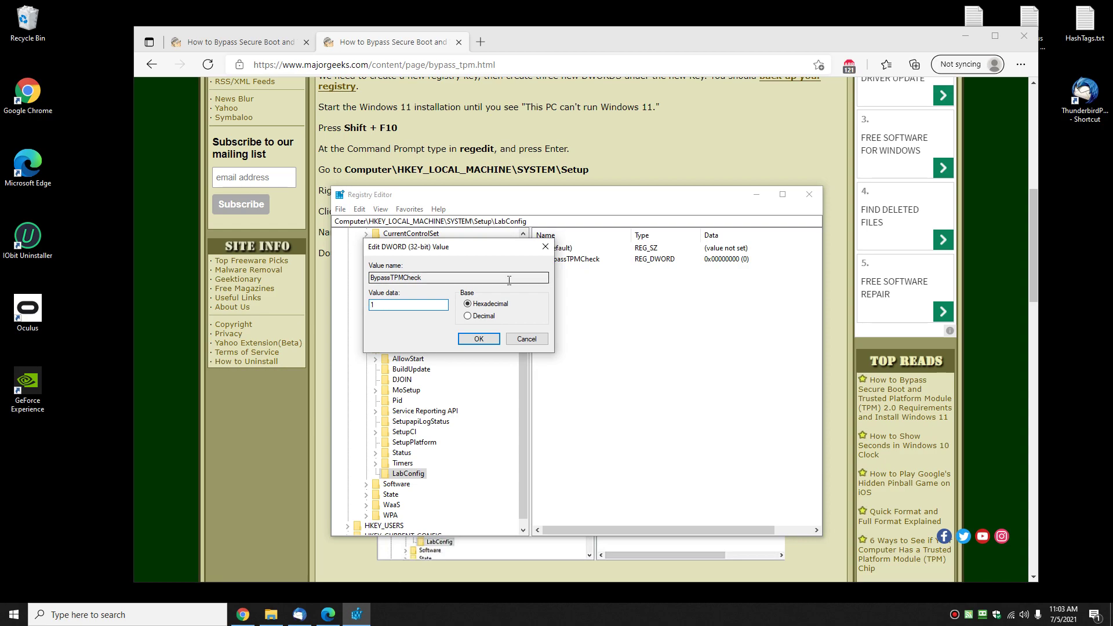
pyautogui.click(471, 341)
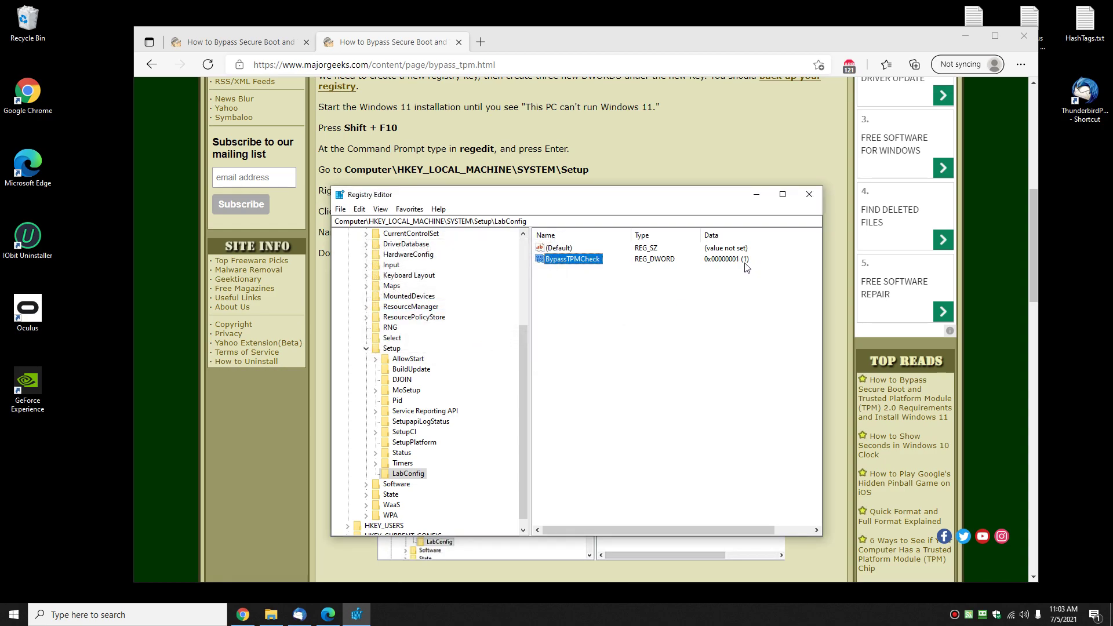
# - Copy 'BypassRAMCheck' from the article and create a DWORD (32-bit) value with that name in LabConfig
pyautogui.click(633, 133)
pyautogui.scroll(-5, 432, 292)
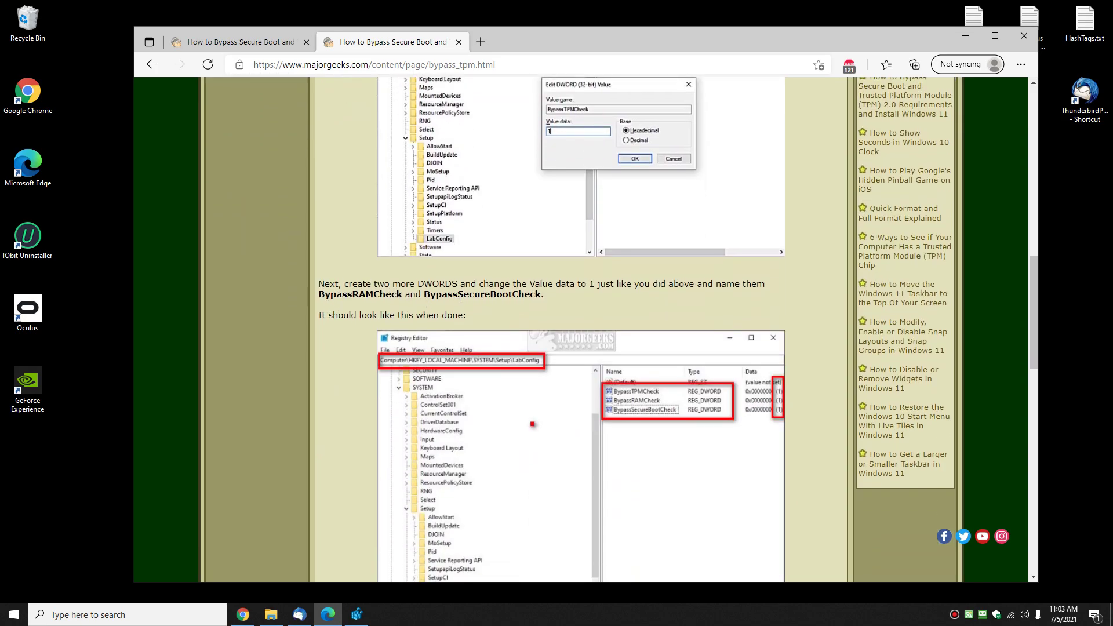
pyautogui.moveTo(319, 295); pyautogui.dragTo(402, 296)
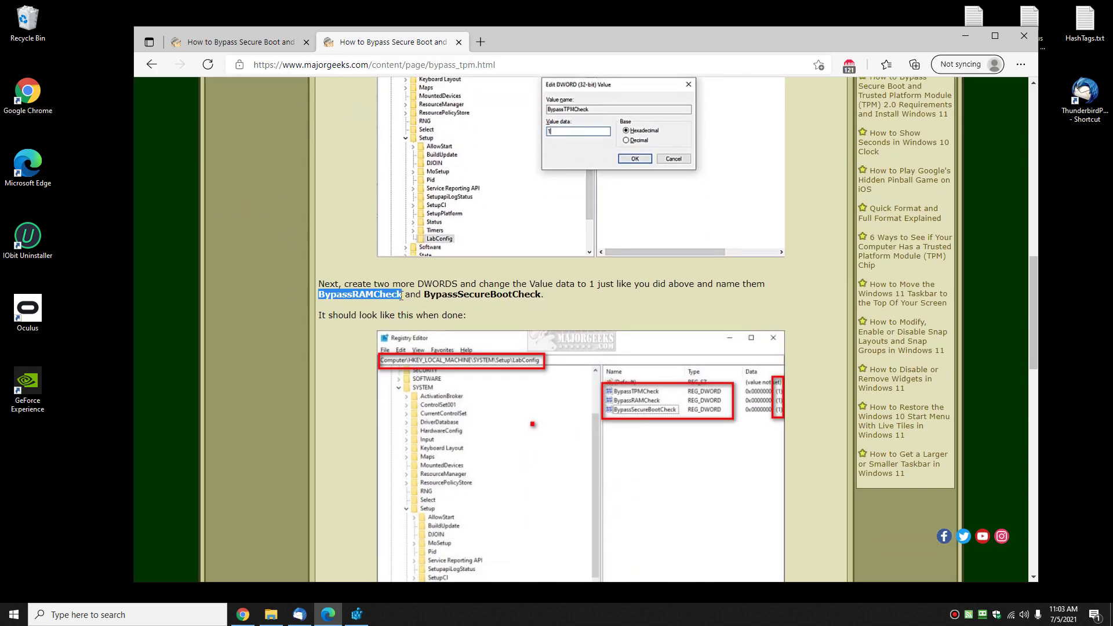
pyautogui.rightClick(402, 296)
pyautogui.click(429, 307)
pyautogui.click(357, 615)
pyautogui.rightClick(573, 300)
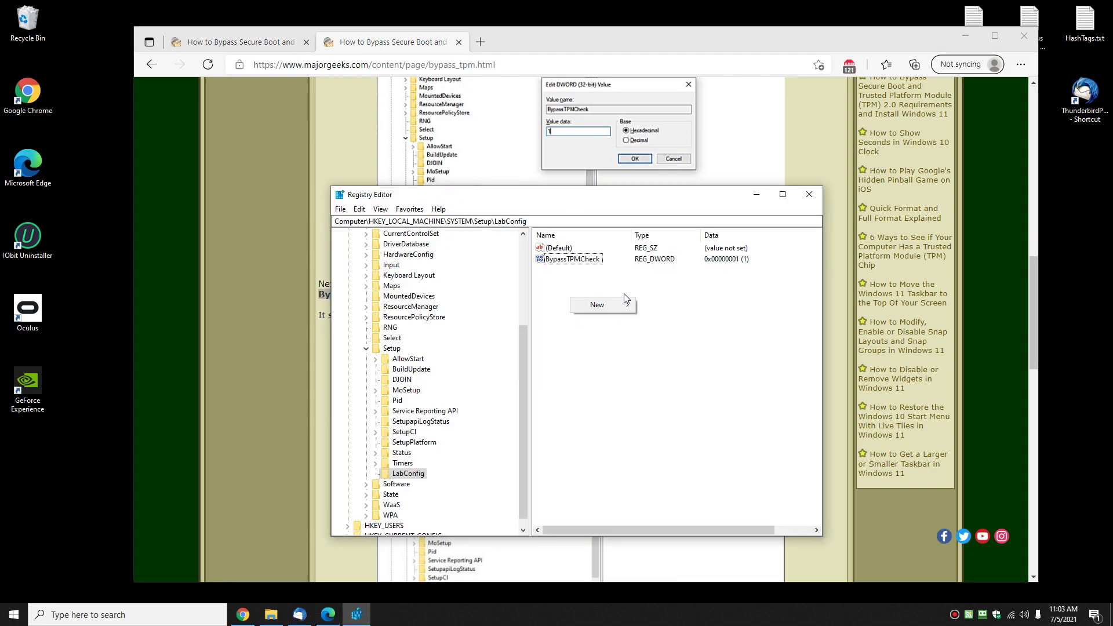
pyautogui.moveTo(621, 305)
pyautogui.click(685, 345)
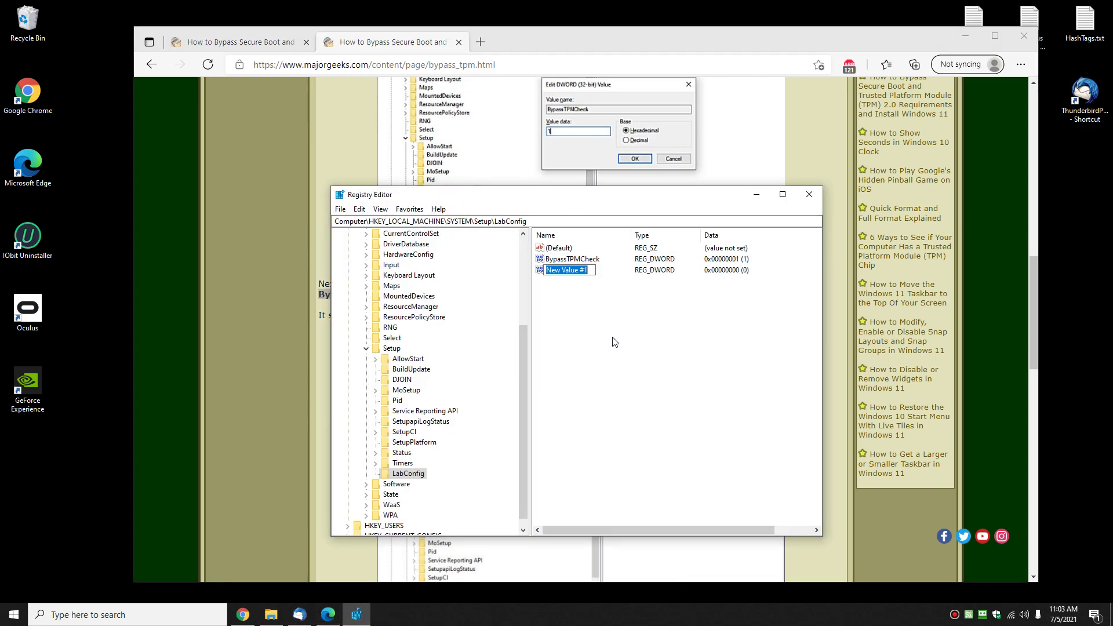
pyautogui.hotkey('ctrl', 'v')
pyautogui.press('Return')
# - Set BypassRAMCheck's data to 1, then select 'BypassSecureBootCheck' in the article
pyautogui.doubleClick(590, 271)
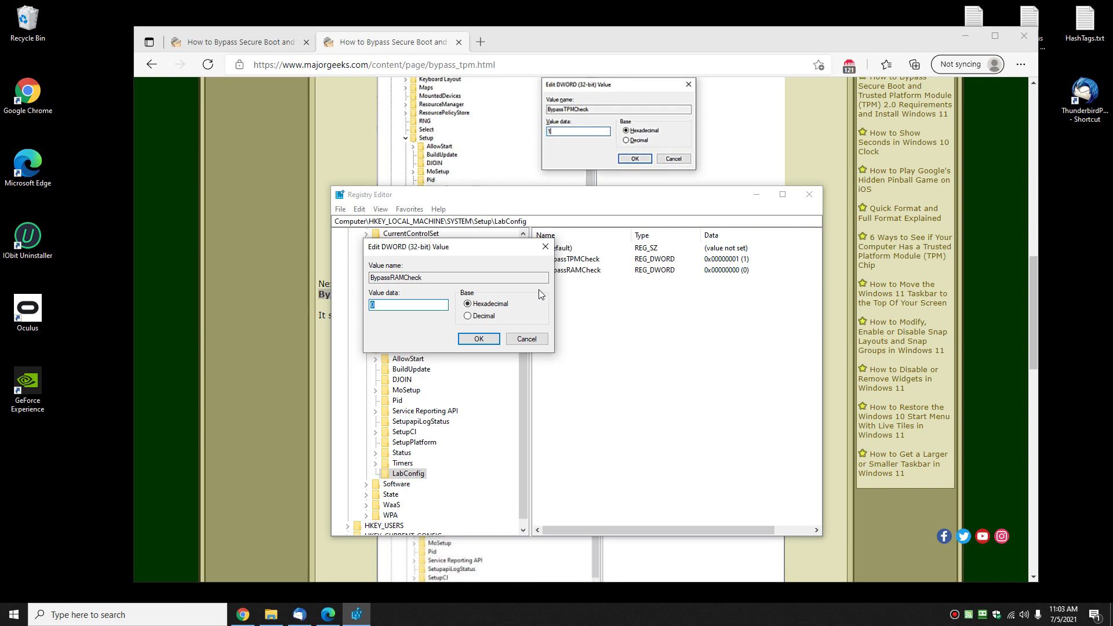
pyautogui.write('1')
pyautogui.click(484, 340)
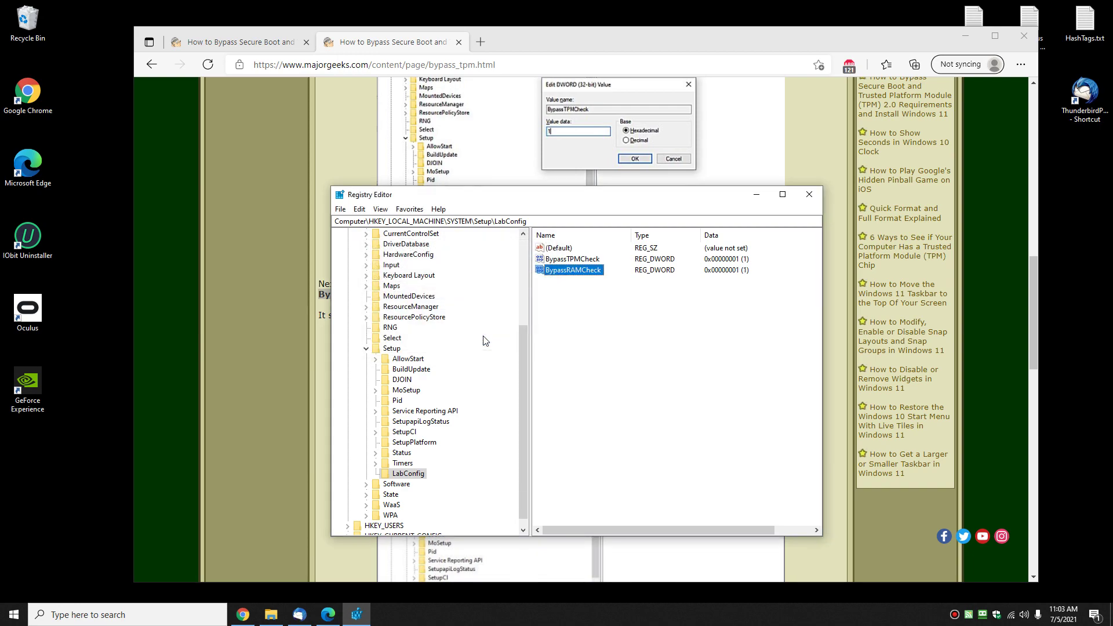
pyautogui.click(256, 272)
pyautogui.moveTo(425, 294); pyautogui.dragTo(542, 294)
# - Copy 'BypassSecureBootCheck' and create a DWORD (32-bit) value with that name in LabConfig
pyautogui.rightClick(539, 297)
pyautogui.click(543, 316)
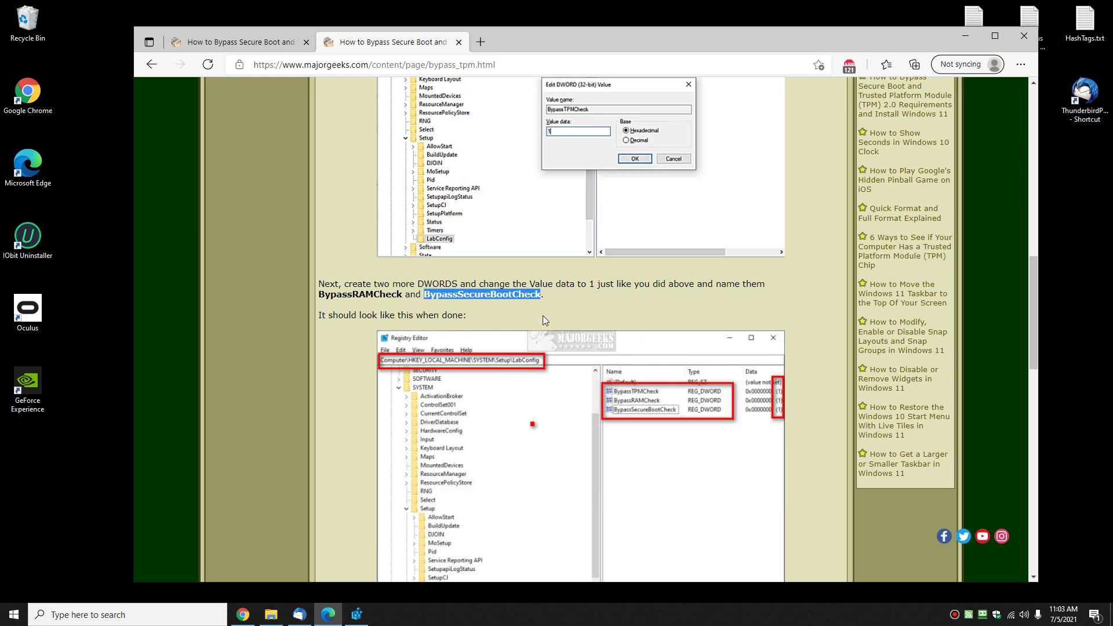
pyautogui.click(356, 615)
pyautogui.rightClick(573, 287)
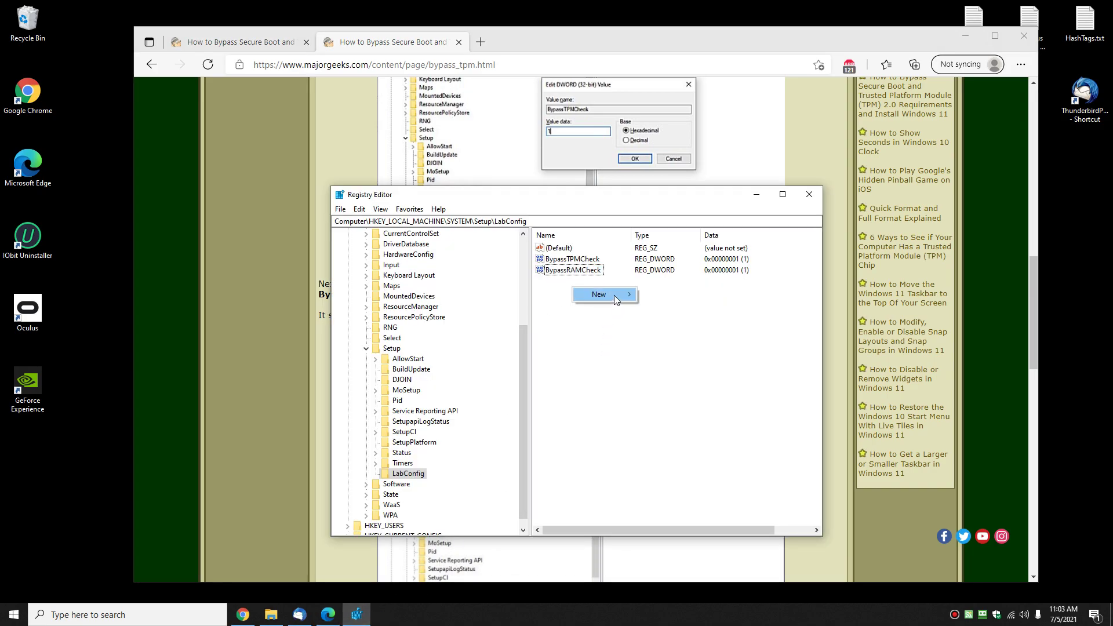
pyautogui.moveTo(614, 295)
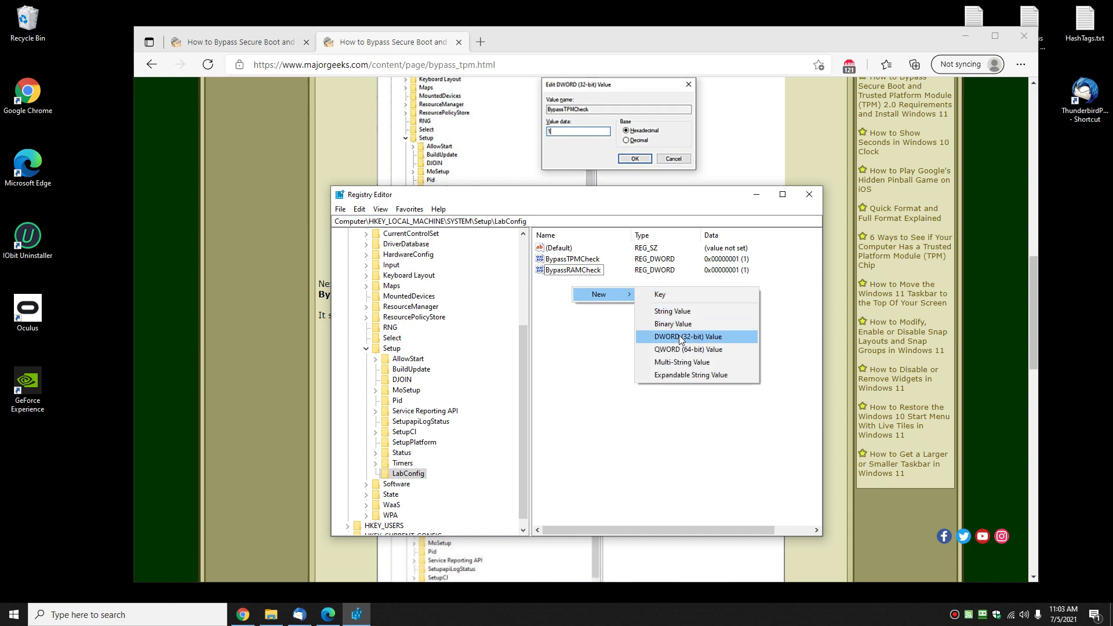
pyautogui.click(683, 340)
pyautogui.hotkey('ctrl', 'v')
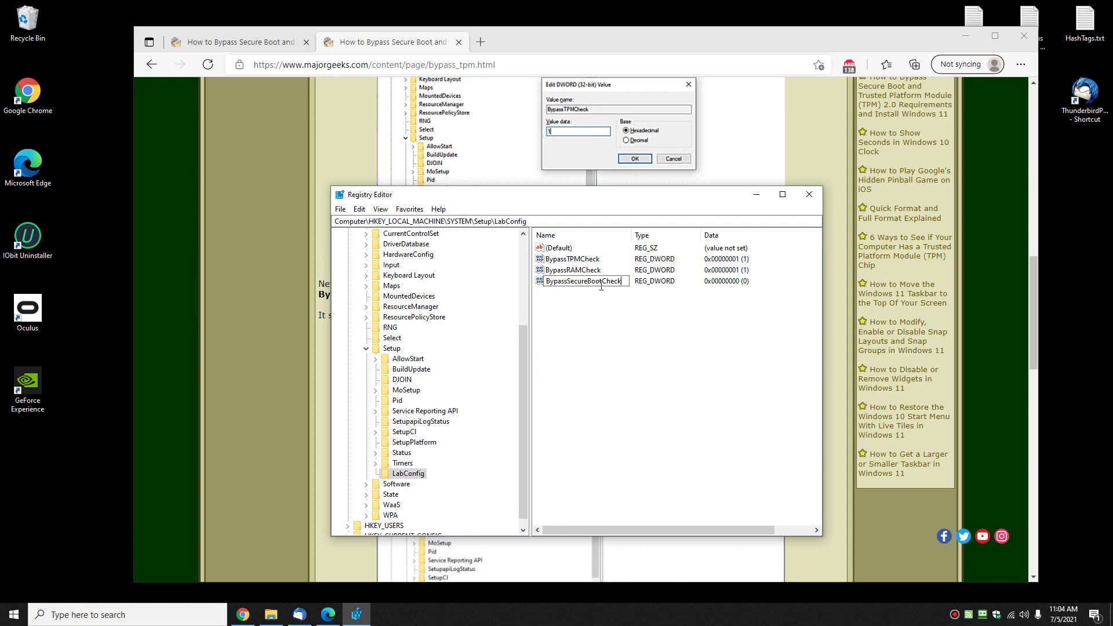
pyautogui.press('Return')
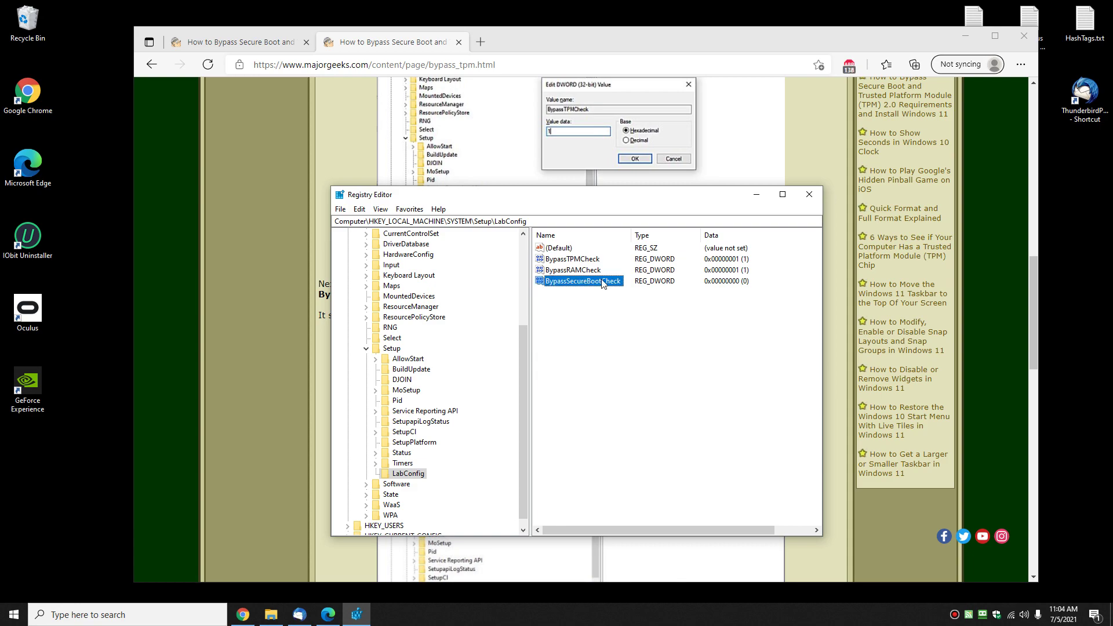
# - Set BypassSecureBootCheck's value data to 1
pyautogui.doubleClick(603, 282)
pyautogui.write('1')
pyautogui.click(464, 342)
pyautogui.click(267, 363)
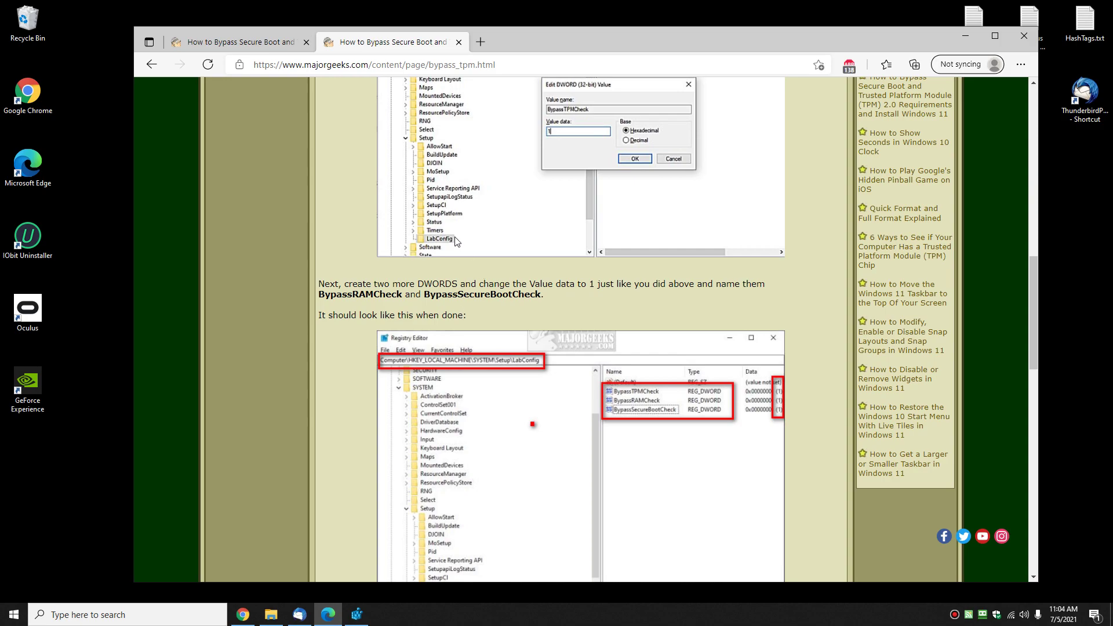
# - Scroll further through the article and close Registry Editor
pyautogui.scroll(-1, 409, 263)
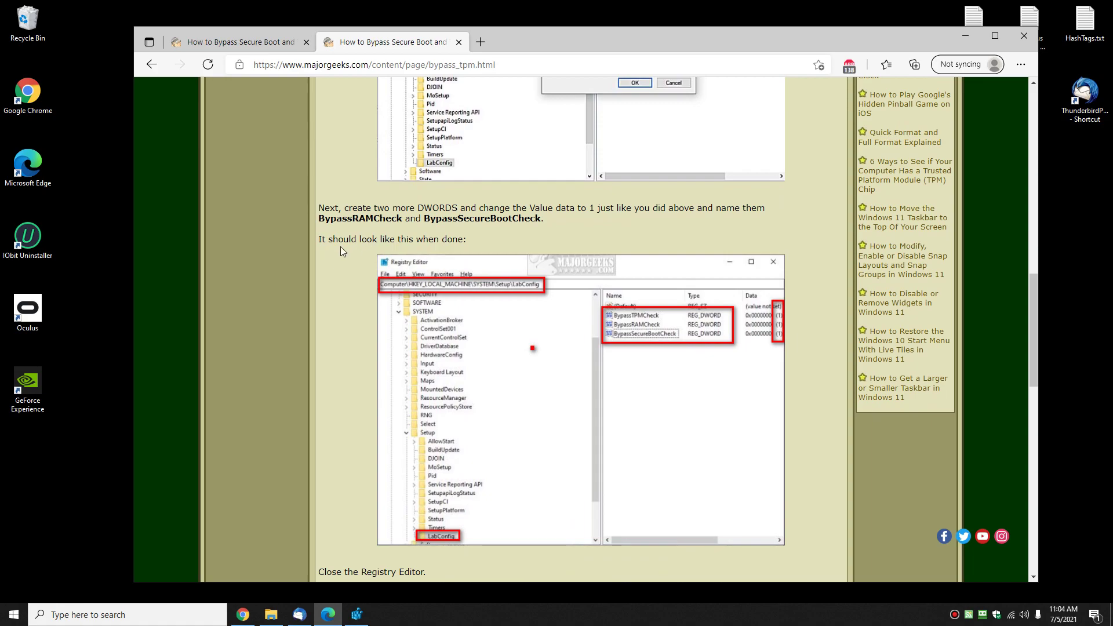
pyautogui.scroll(-1, 341, 251)
pyautogui.scroll(-2, 341, 251)
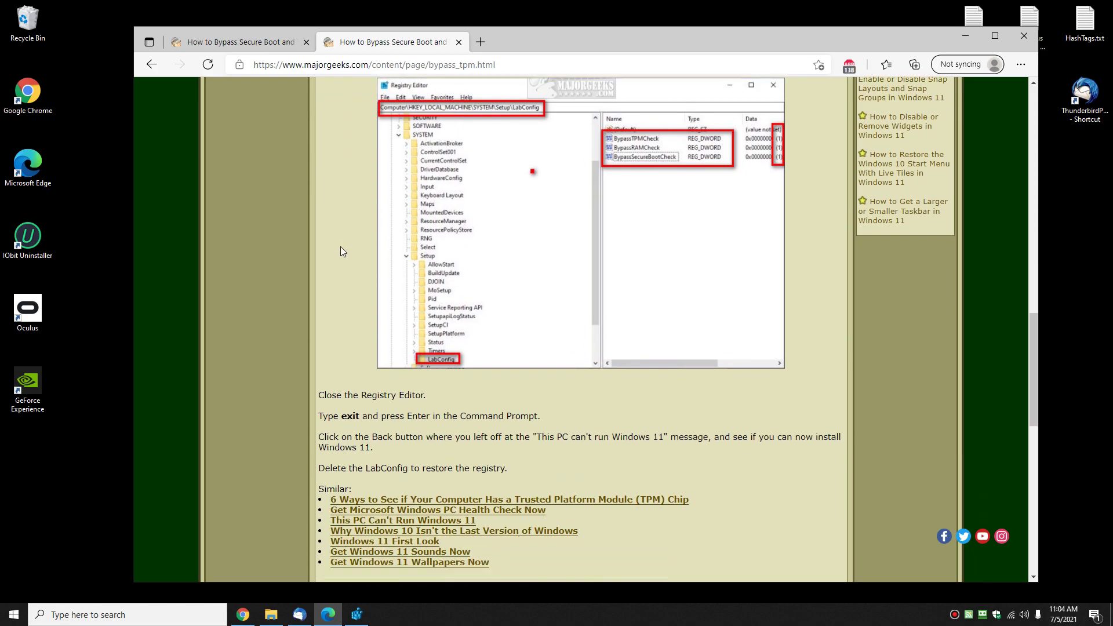
pyautogui.scroll(-1, 341, 250)
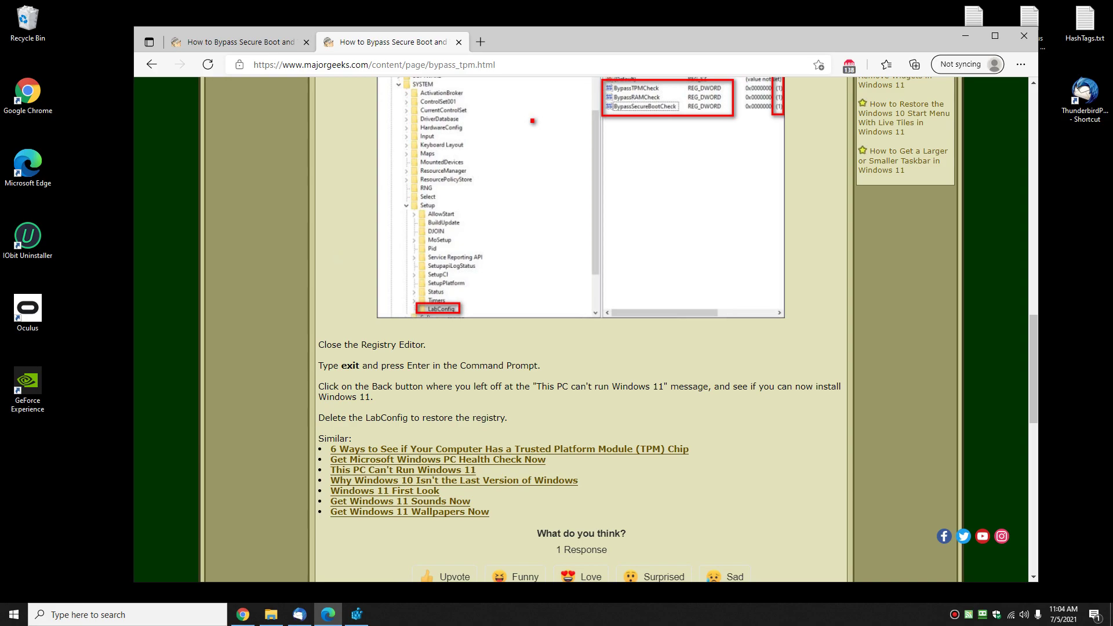
pyautogui.click(356, 615)
pyautogui.click(810, 195)
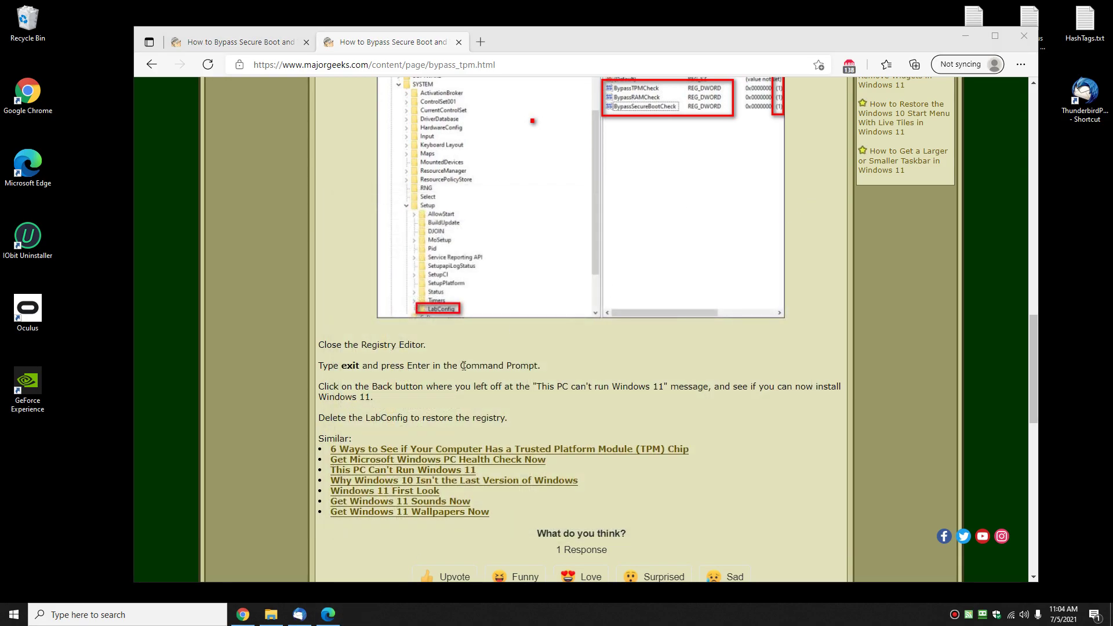
# - Highlight 'exit' in the final instructions and scroll through the undo steps
pyautogui.doubleClick(349, 365)
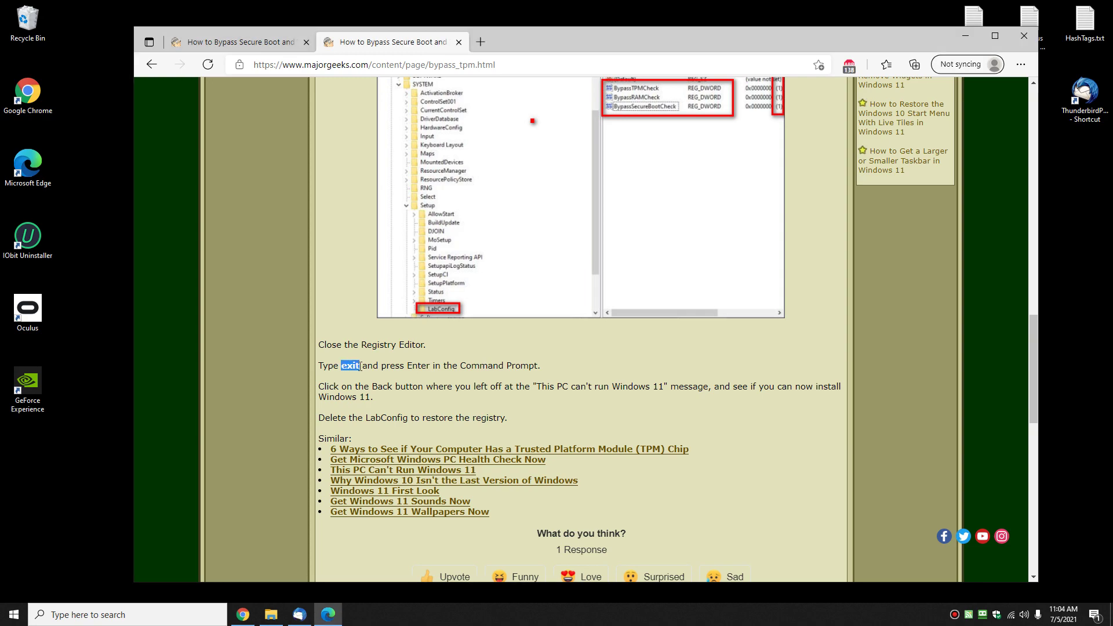
pyautogui.click(424, 385)
pyautogui.scroll(-1, 424, 388)
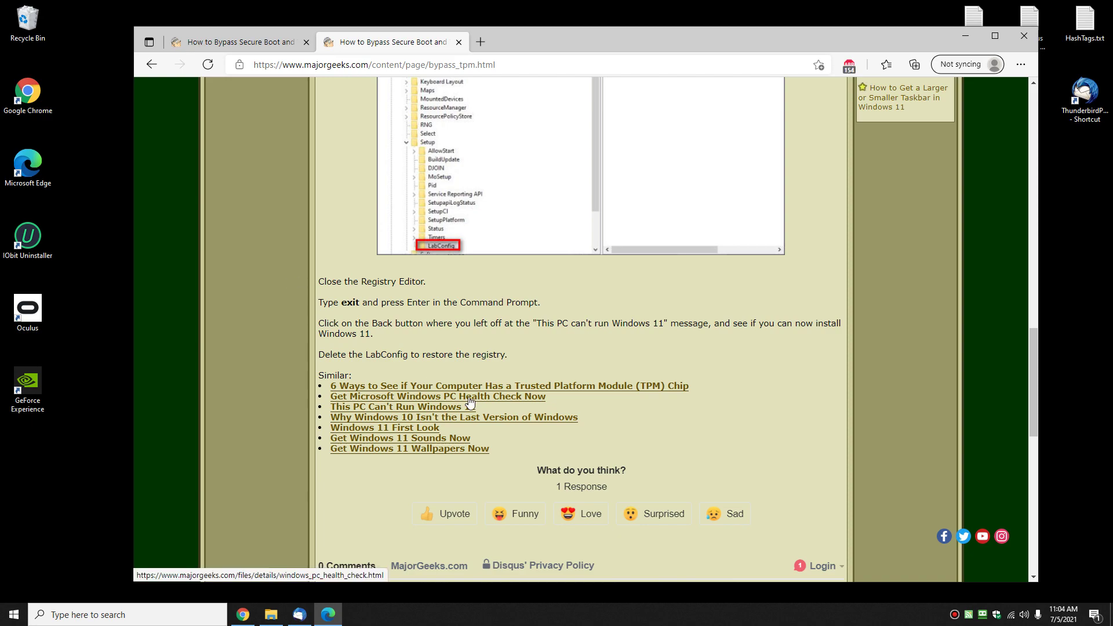
pyautogui.scroll(4, 471, 400)
pyautogui.scroll(9, 471, 396)
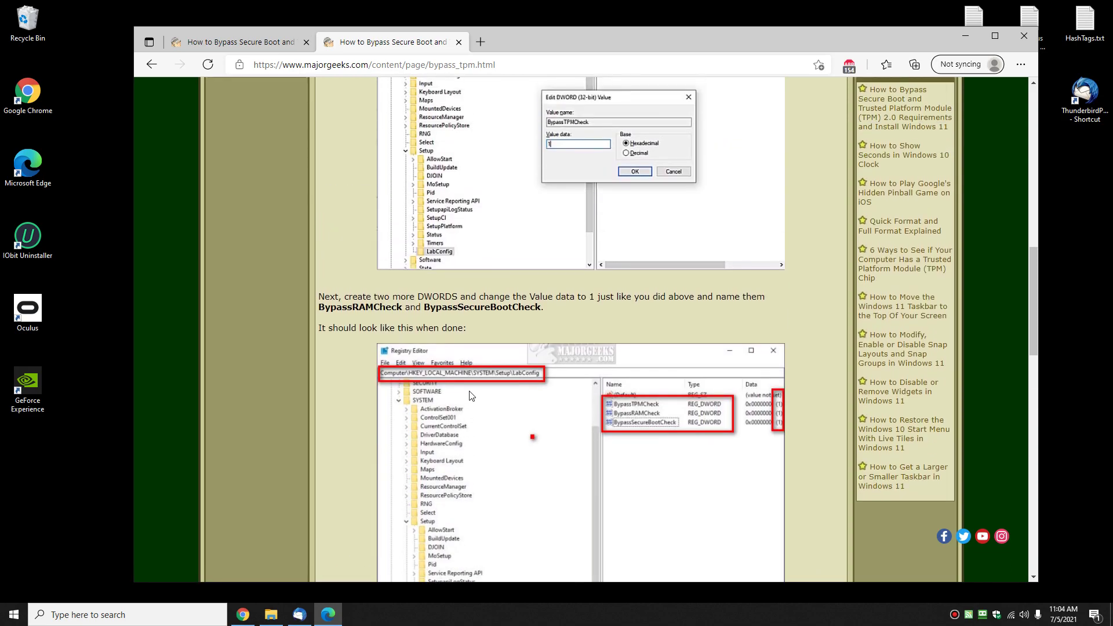
# - Relaunch regedit from Run and locate the LabConfig key under Setup
pyautogui.press('super+r')
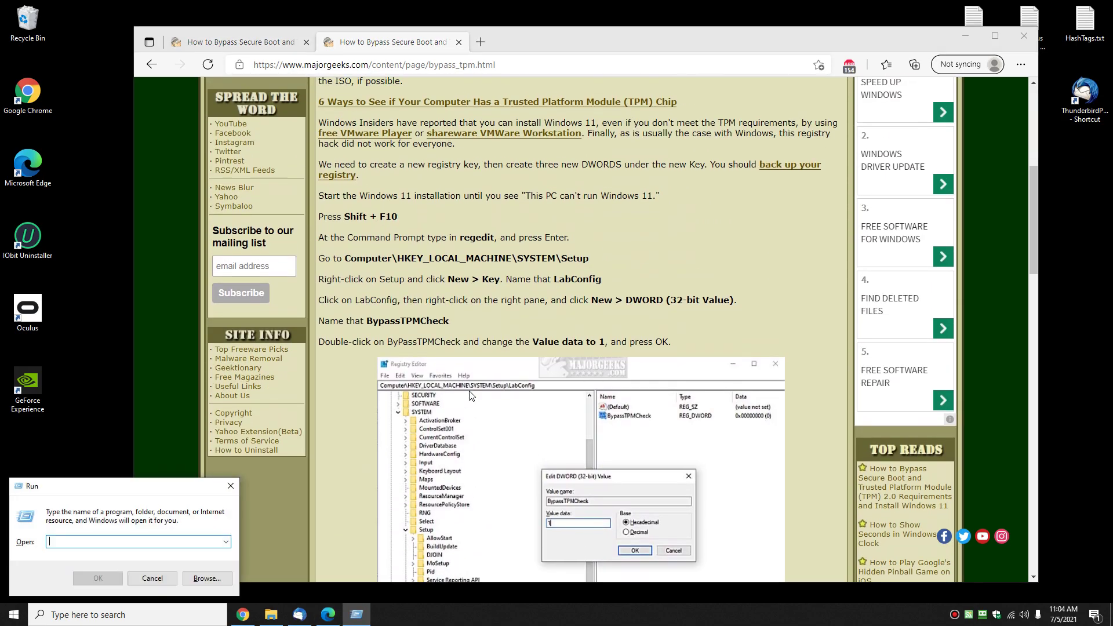
pyautogui.write('regedit')
pyautogui.press('Return')
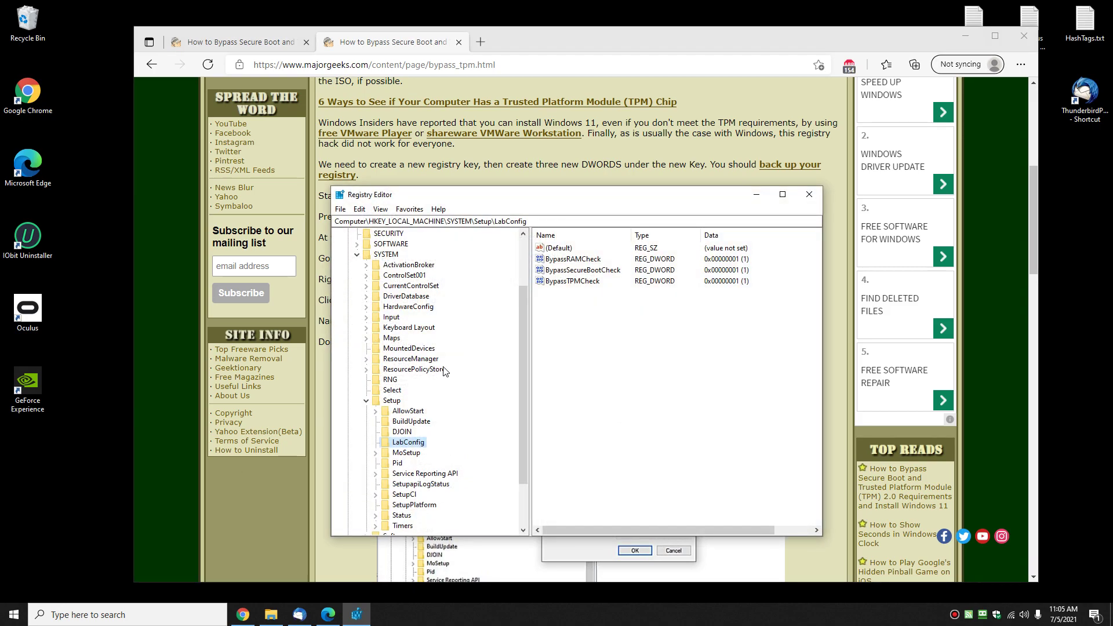
pyautogui.scroll(-2, 432, 436)
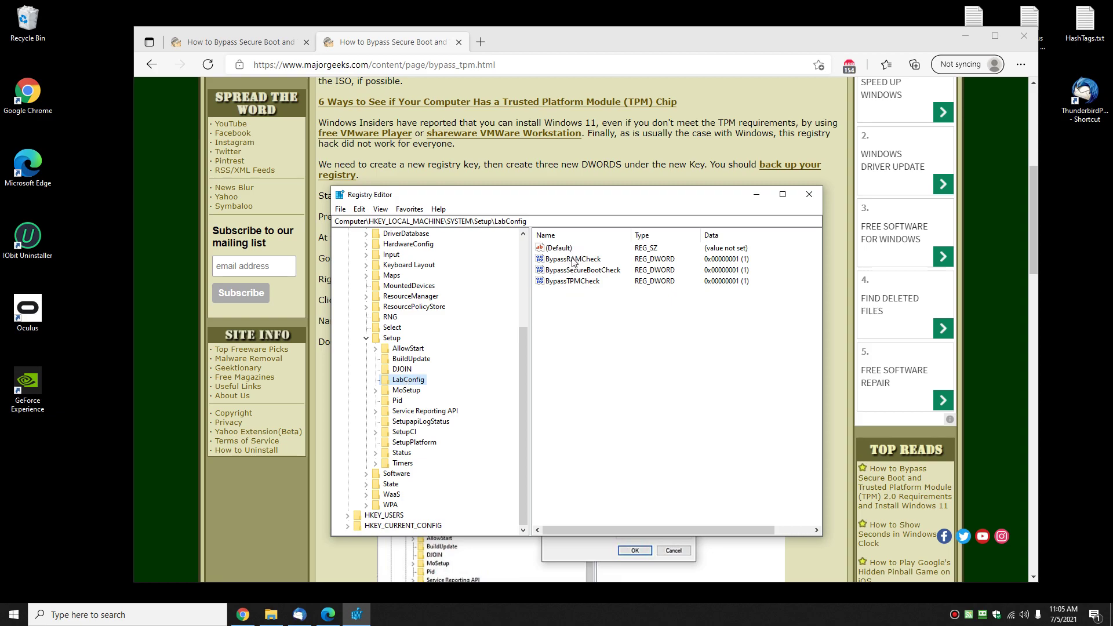
pyautogui.click(400, 370)
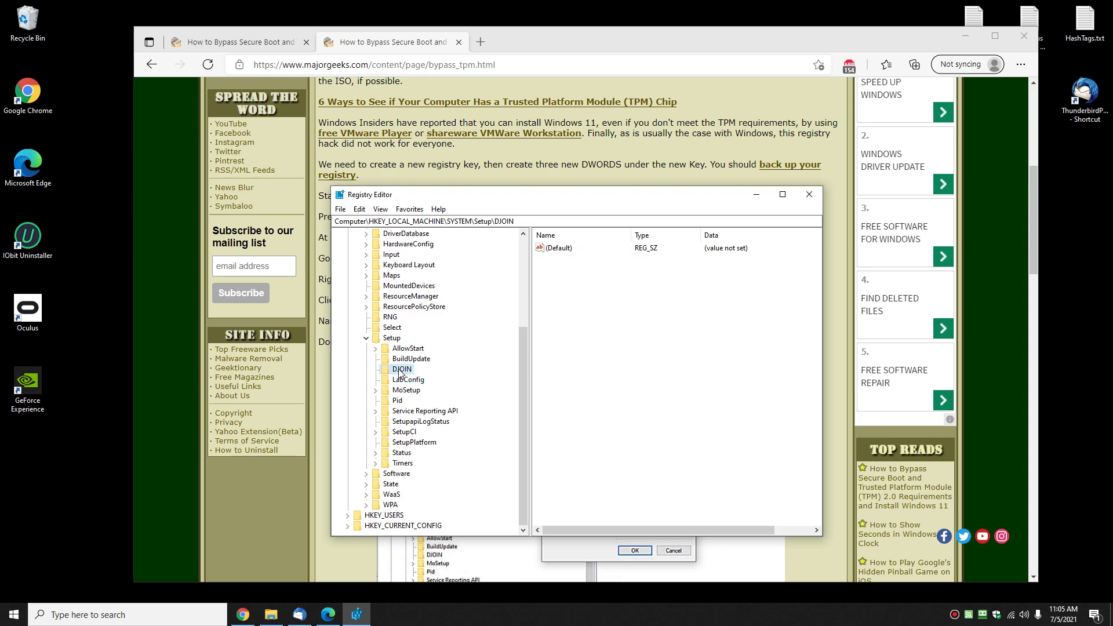
pyautogui.click(408, 380)
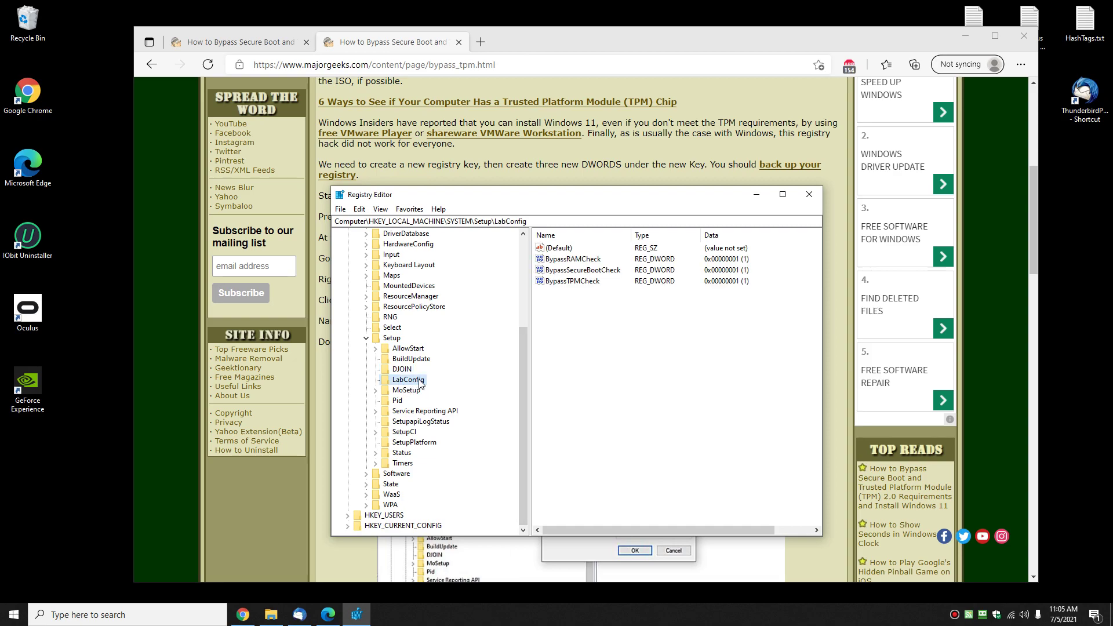
# - Delete the LabConfig key, confirm with Yes, and close Registry Editor
pyautogui.rightClick(419, 381)
pyautogui.click(630, 385)
pyautogui.click(404, 383)
pyautogui.click(409, 372)
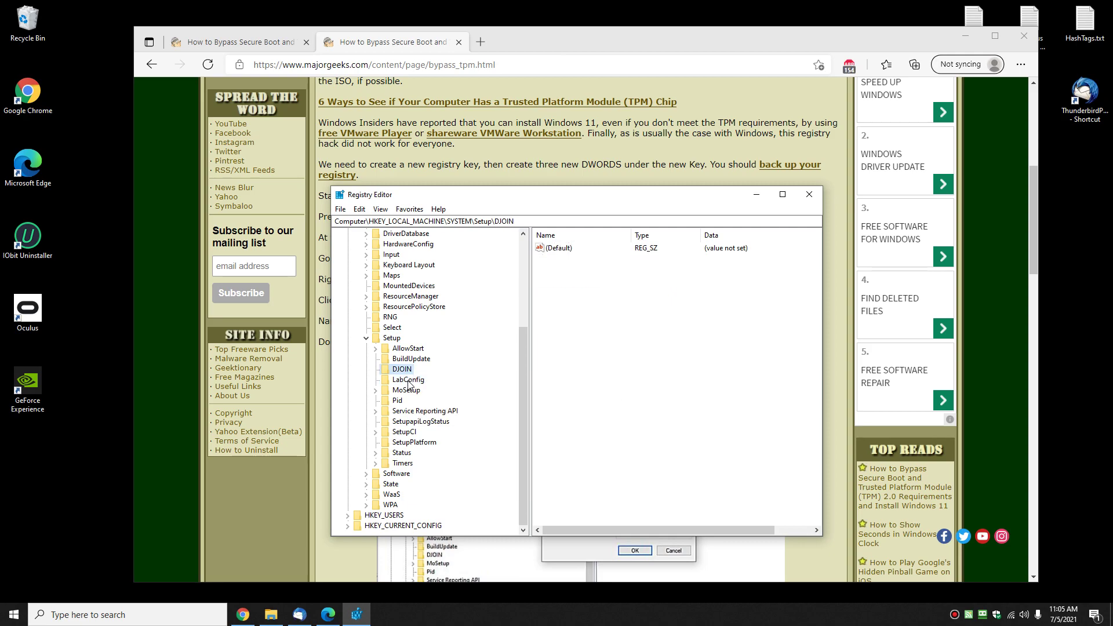
pyautogui.click(409, 383)
pyautogui.press('Delete')
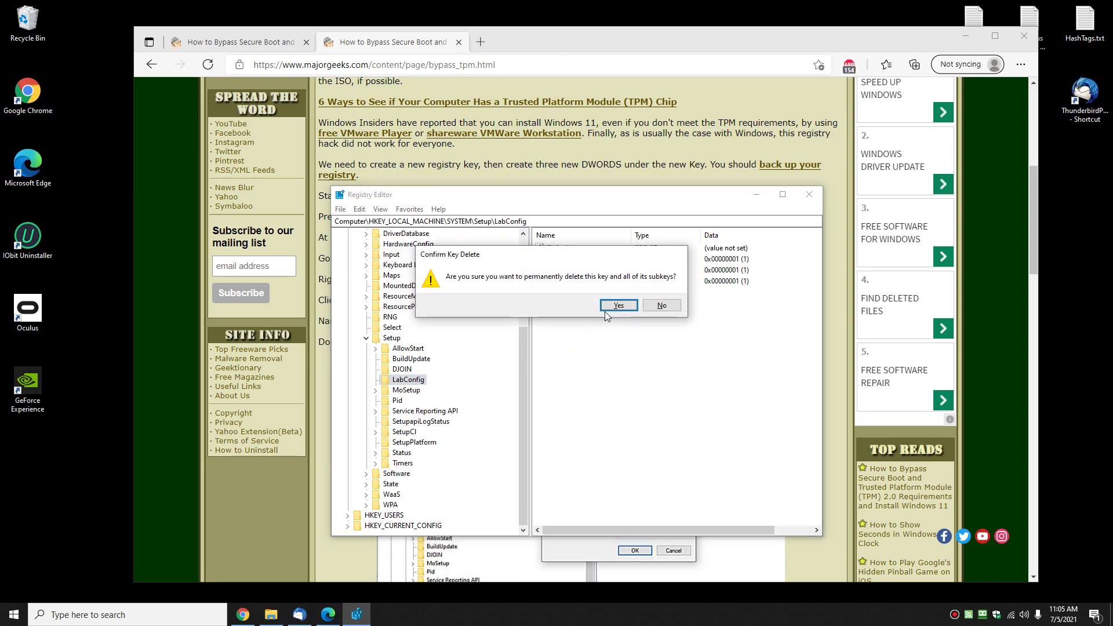
pyautogui.click(619, 307)
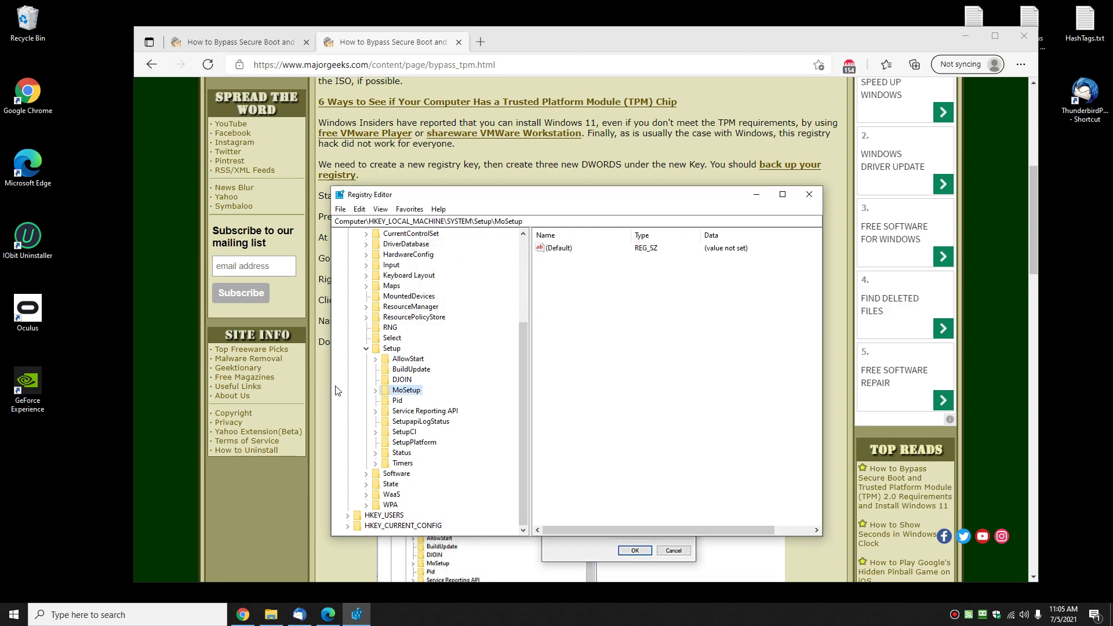
pyautogui.click(809, 195)
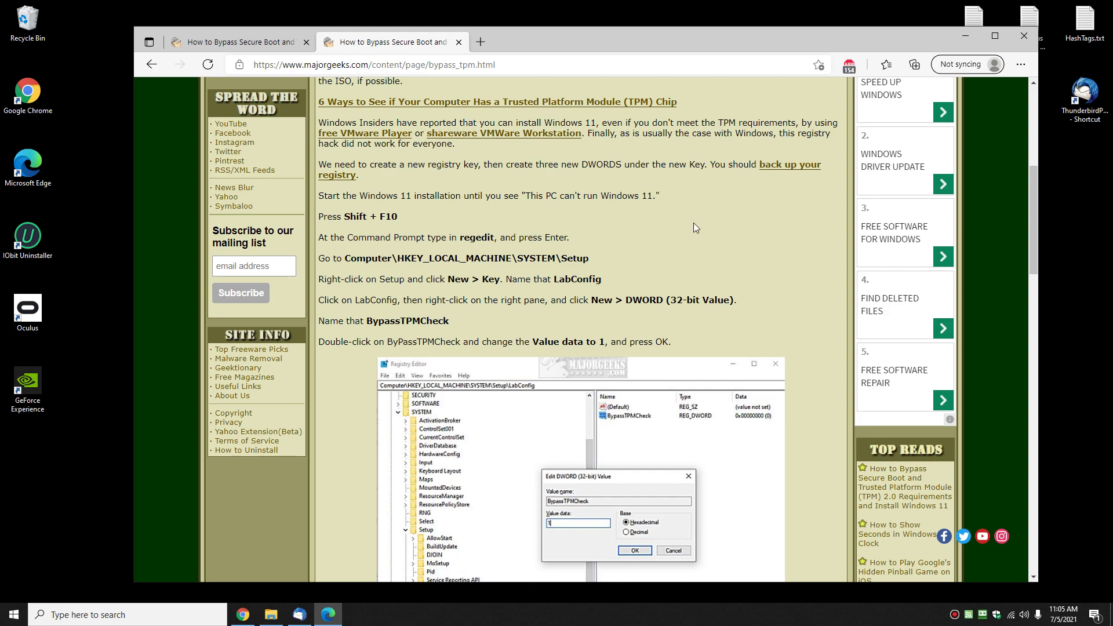
pyautogui.scroll(4, 693, 223)
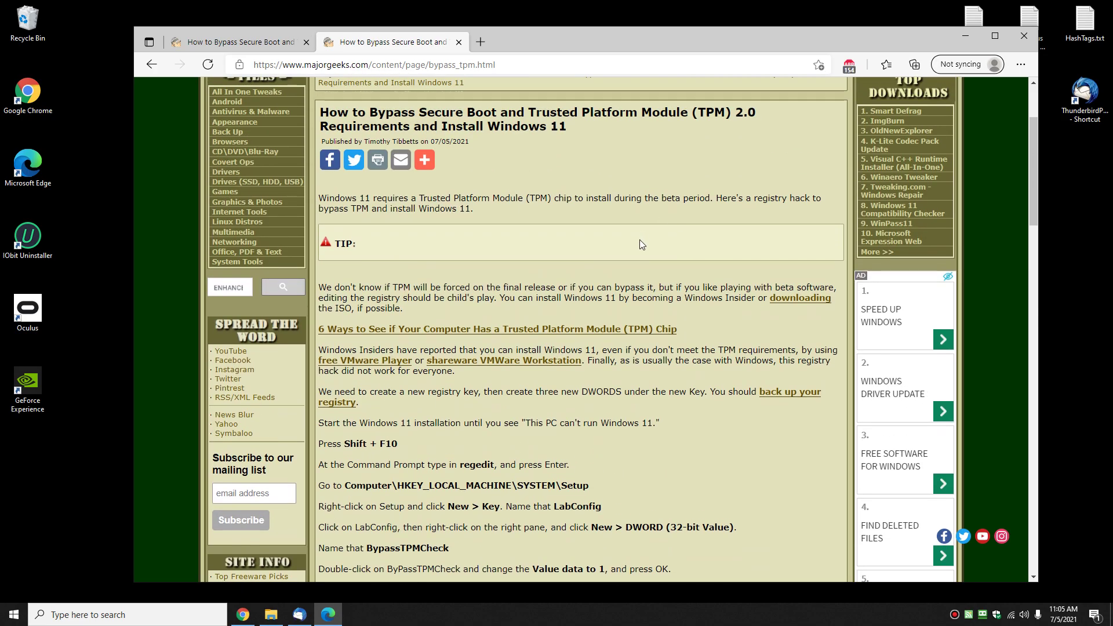
pyautogui.scroll(4, 640, 240)
pyautogui.scroll(-5, 641, 240)
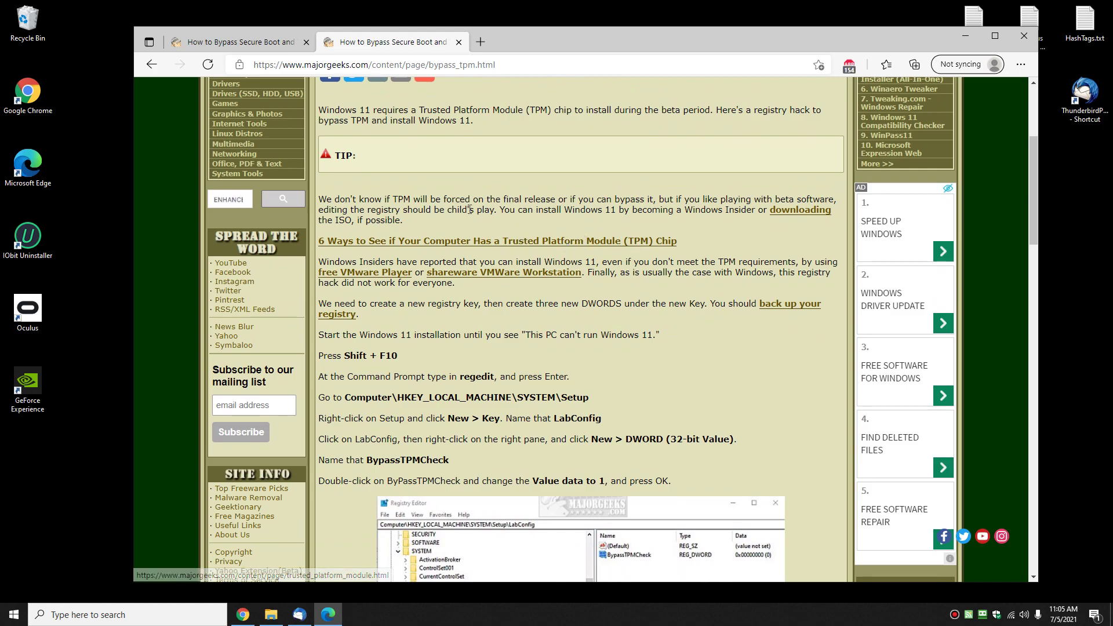
pyautogui.moveTo(607, 214); pyautogui.dragTo(485, 200)
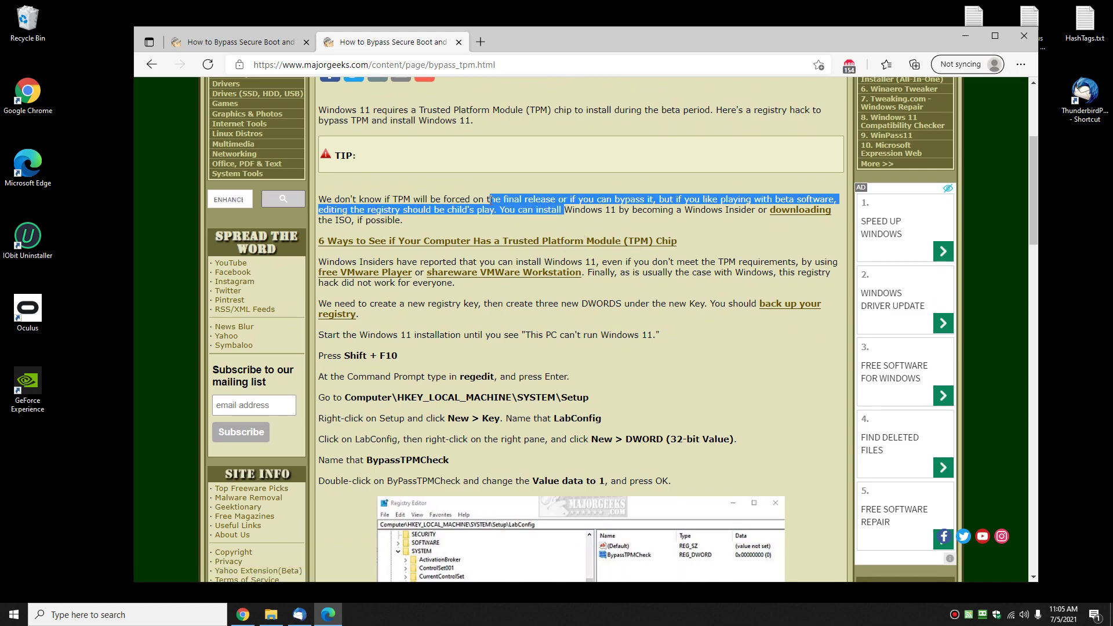
pyautogui.click(486, 207)
pyautogui.scroll(1, 486, 215)
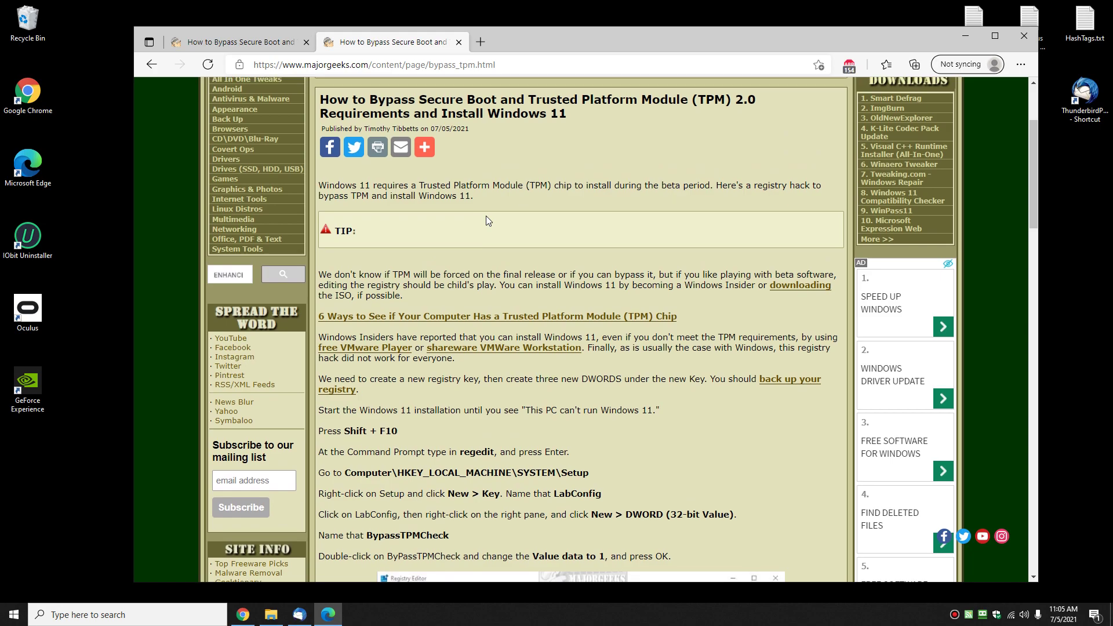